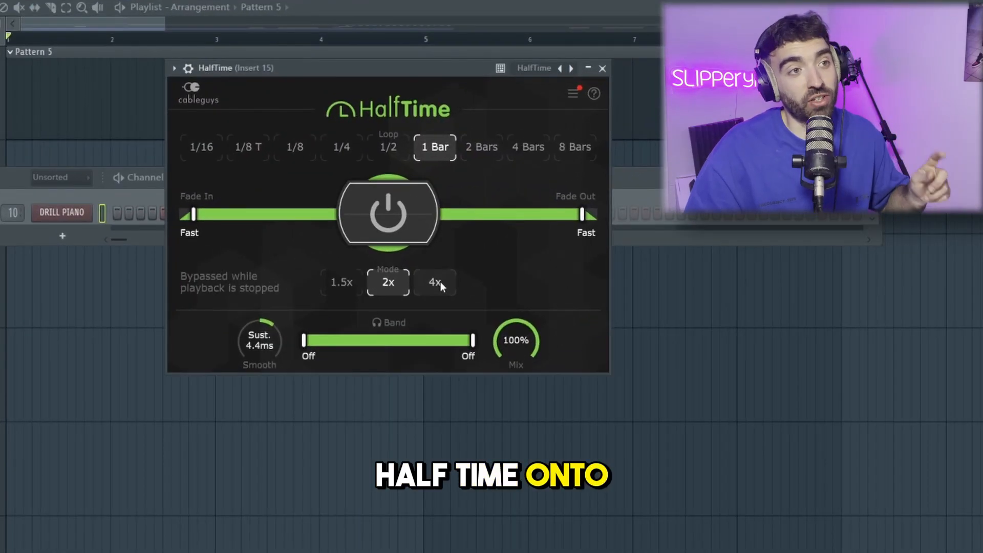
# Step: Set the HalfTime effect's mode to 4x
pyautogui.click(439, 282)
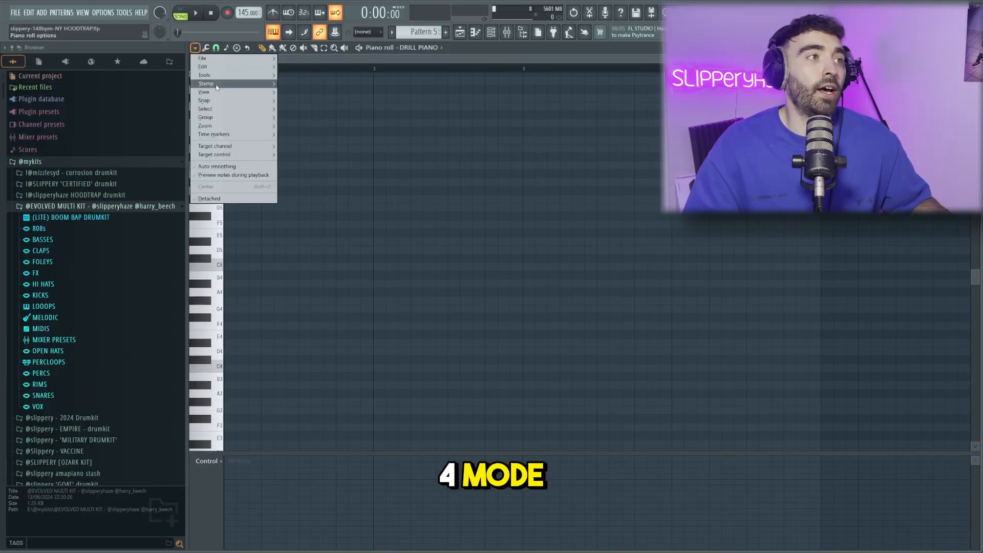
# Step: Set the piano roll's scale highlighting to D# Minor Natural (Aeolian)
pyautogui.moveTo(205, 92)
pyautogui.moveTo(342, 225)
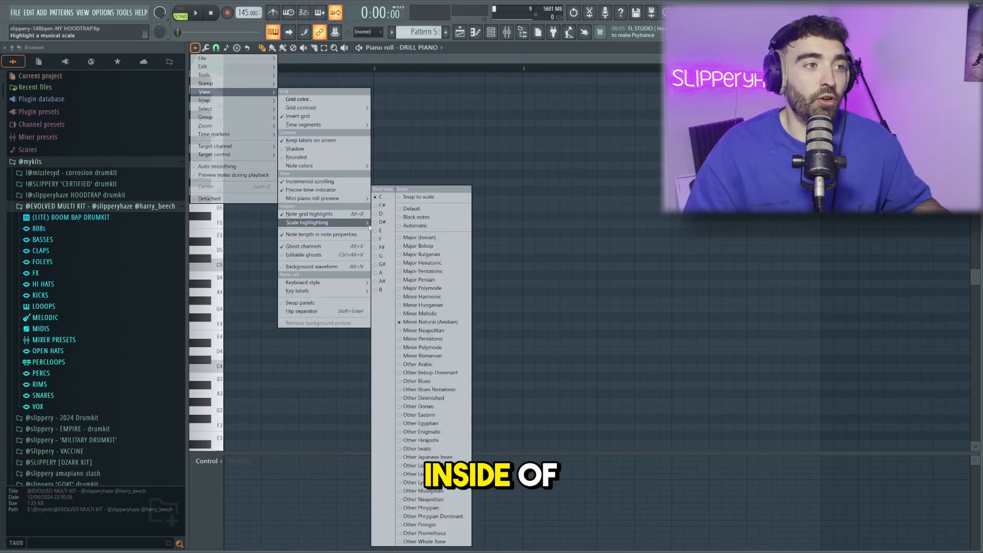
pyautogui.click(305, 185)
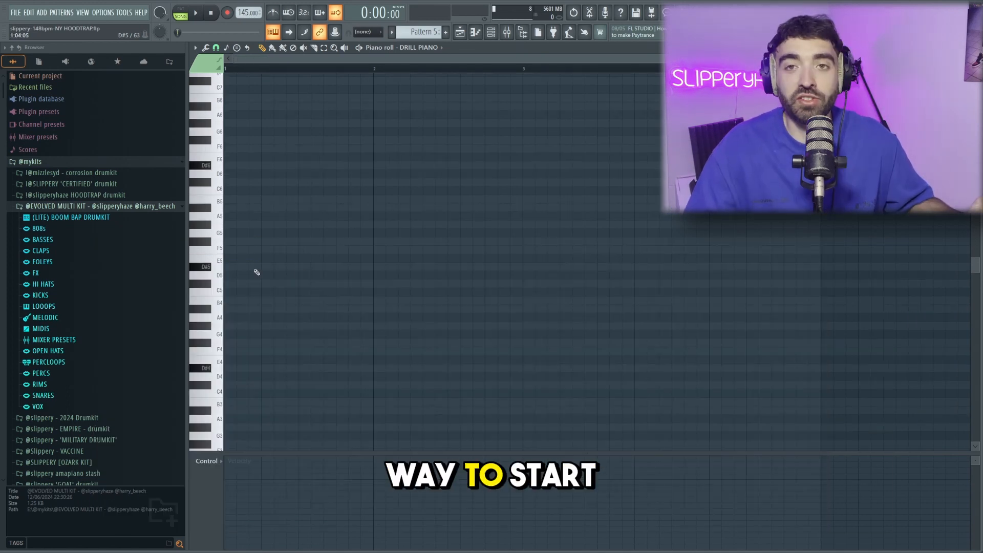
# Step: Place a D#5 and an A#5 note at the start of bar 1 and duplicate the pair across eight bars
pyautogui.click(241, 259)
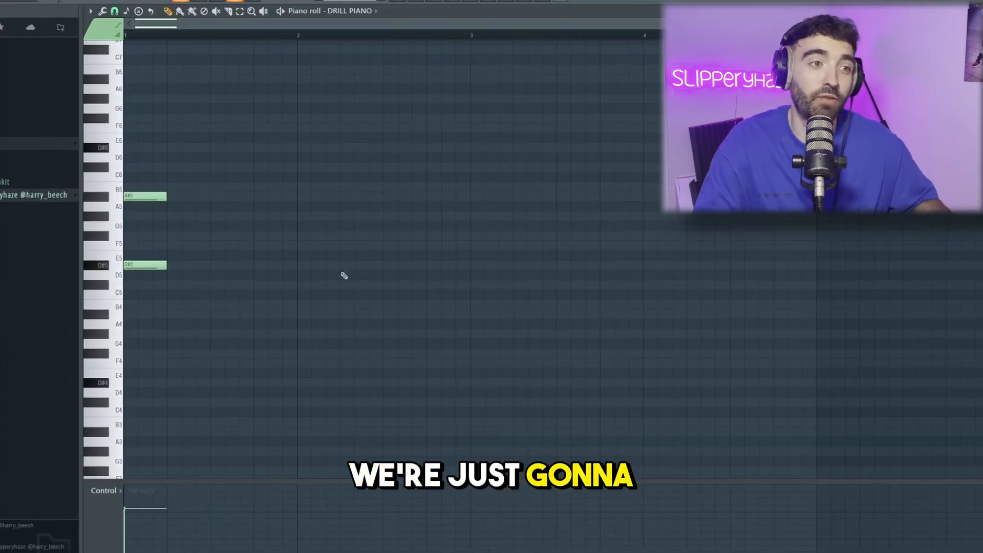
pyautogui.press('space')
pyautogui.hotkey('ctrl', 'b')
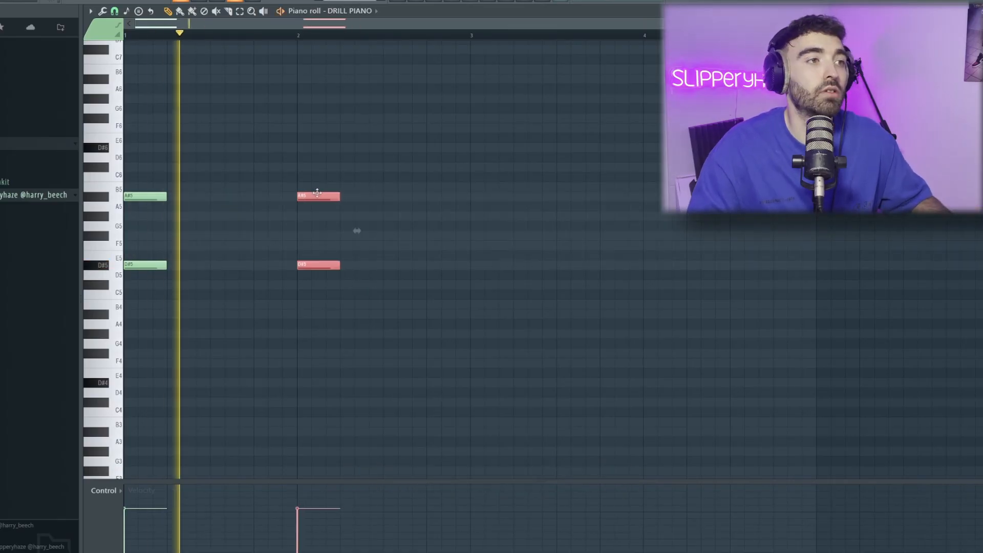
pyautogui.scroll(-1, 389, 275)
pyautogui.moveTo(384, 279)
pyautogui.mouseDown()
pyautogui.moveTo(143, 184)
pyautogui.moveTo(430, 198)
pyautogui.mouseUp()
pyautogui.moveTo(567, 276); pyautogui.dragTo(115, 180)
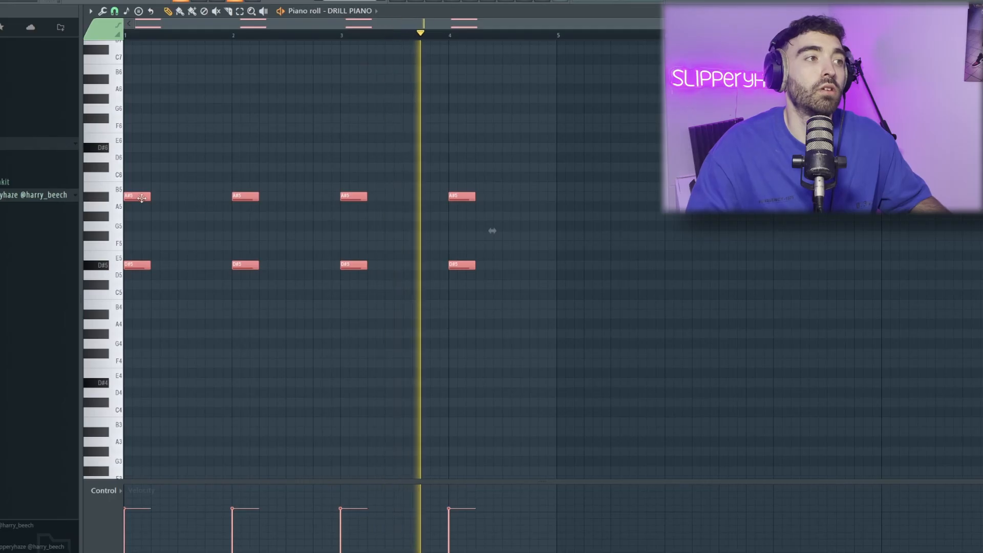
pyautogui.hotkey('ctrl', 'b')
pyautogui.click(607, 312)
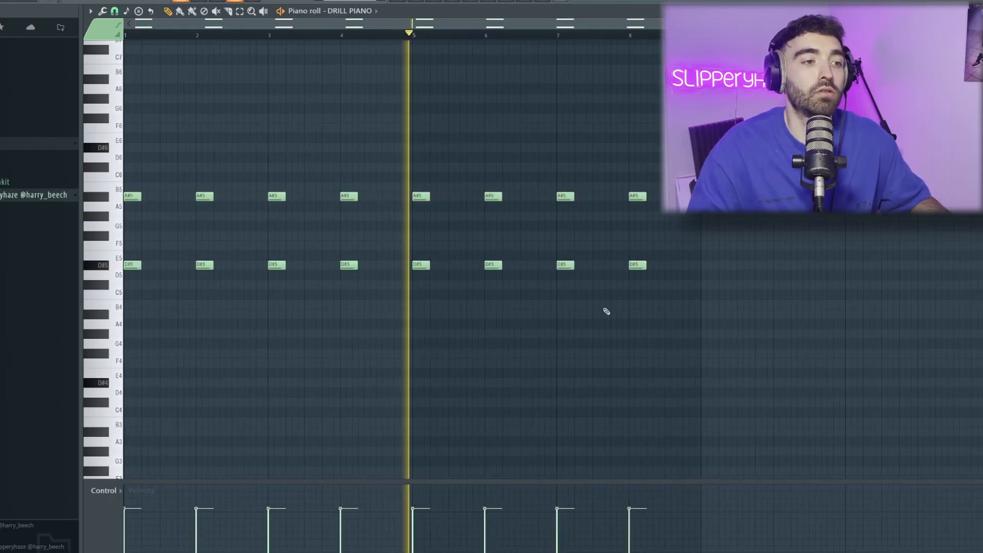
pyautogui.press('space')
# Step: With the snap at 1/3 beat, turn bar 5's upper note into a short rising A#5, B5, D#6 figure
pyautogui.click(114, 11)
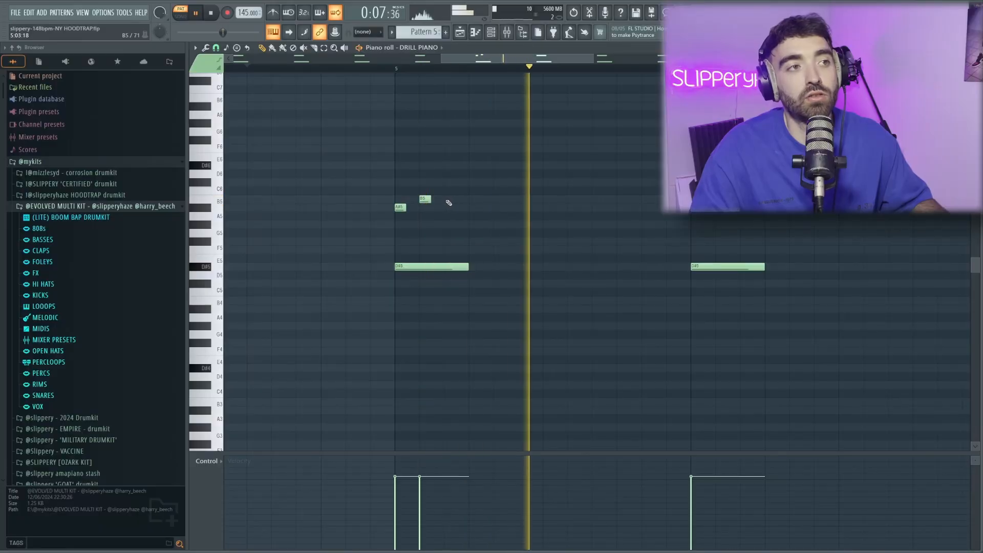
pyautogui.scroll(-3, 496, 195)
pyautogui.scroll(1, 624, 222)
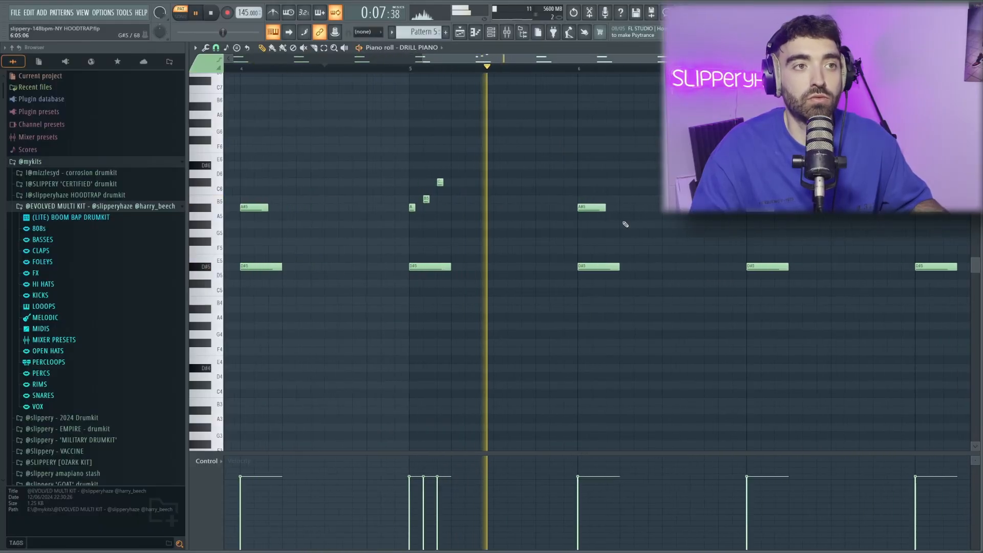
pyautogui.moveTo(423, 183); pyautogui.dragTo(424, 166)
# Step: Shorten the A#5 note in bar 6 and add B5 and C#6 notes after it
pyautogui.moveTo(603, 207); pyautogui.dragTo(588, 207)
pyautogui.click(595, 198)
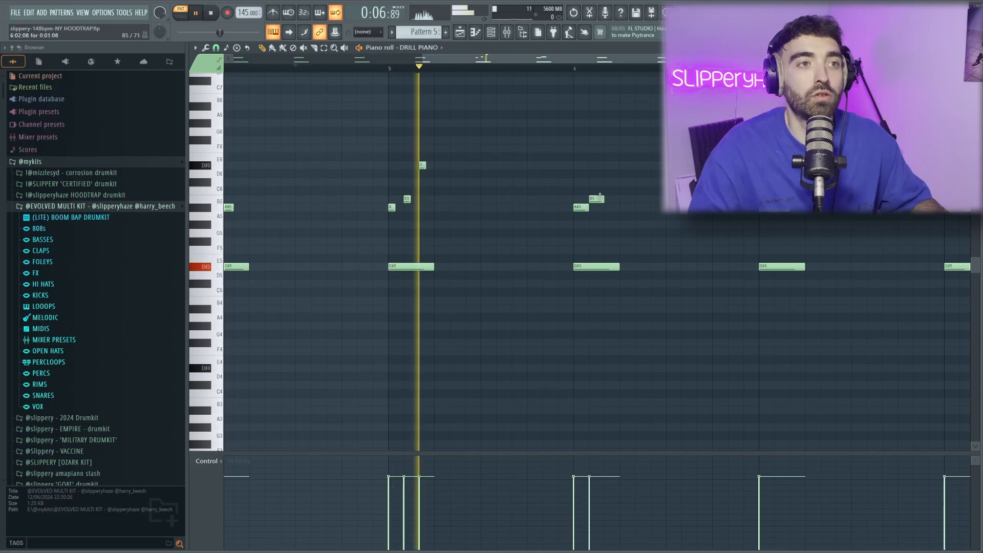
pyautogui.click(609, 183)
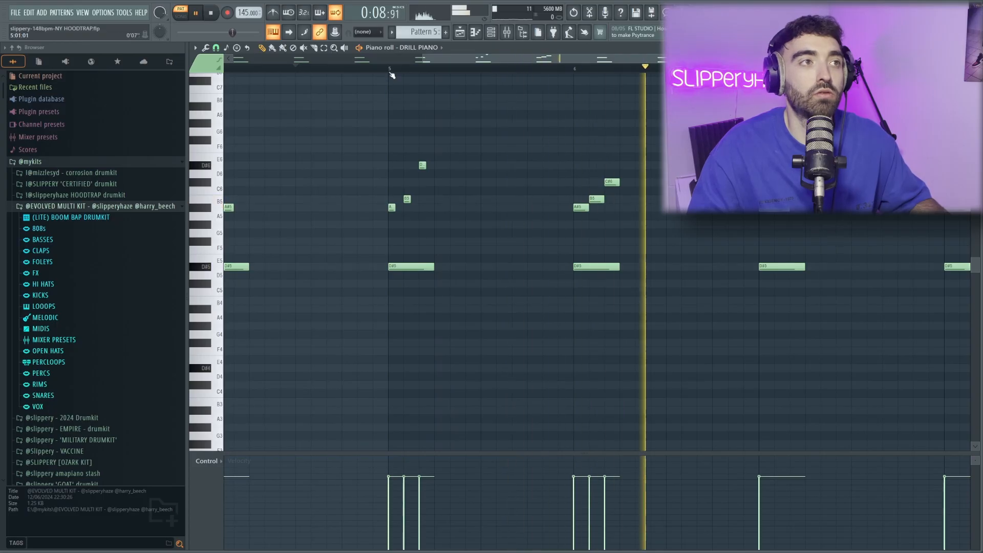
# Step: Repeat the upper-note figures in bars 7 and 8, and copy the notes of bars 5–8 to bars 9–12
pyautogui.scroll(-3, 392, 76)
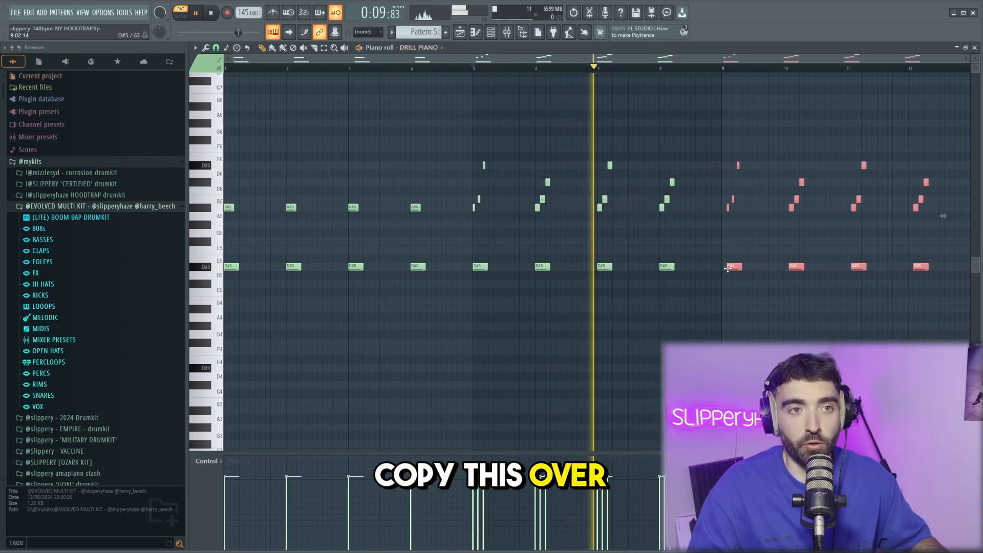
pyautogui.moveTo(727, 268); pyautogui.dragTo(724, 268)
pyautogui.hscroll(3, 729, 278)
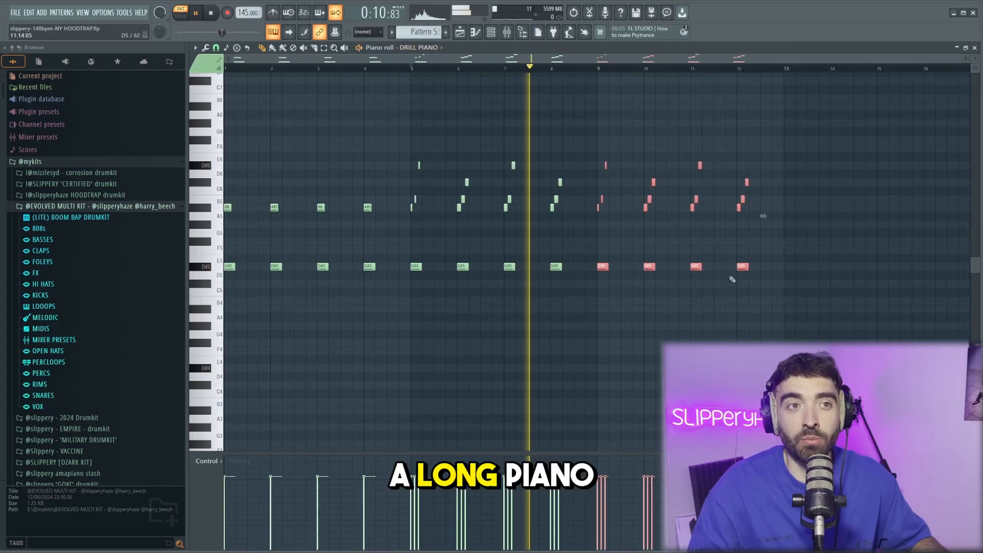
pyautogui.keyDown('ctrl'); pyautogui.click(765, 295); pyautogui.keyUp('ctrl')
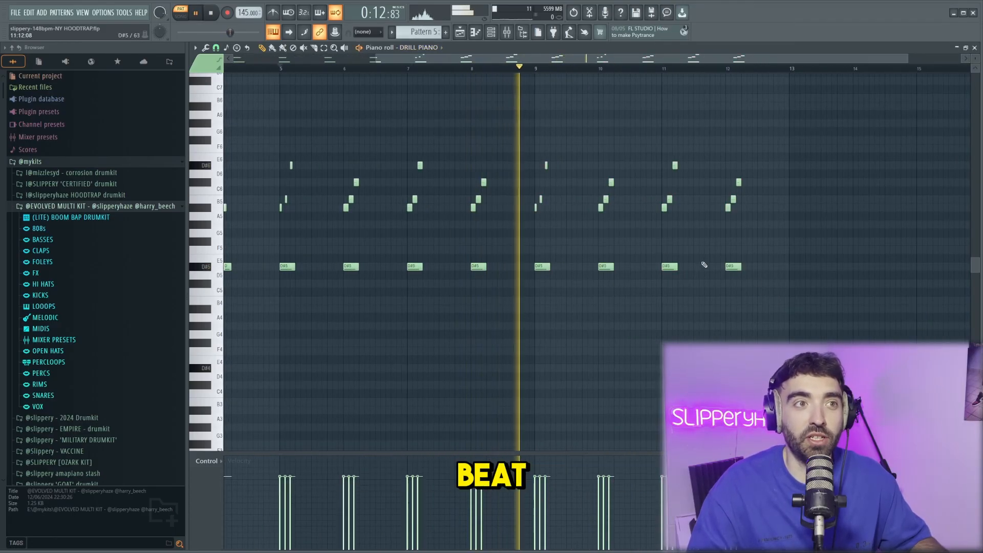
# Step: Stop playback and set the piano roll snap to 1/6 beat
pyautogui.scroll(2, 540, 220)
pyautogui.scroll(2, 541, 224)
pyautogui.press('space')
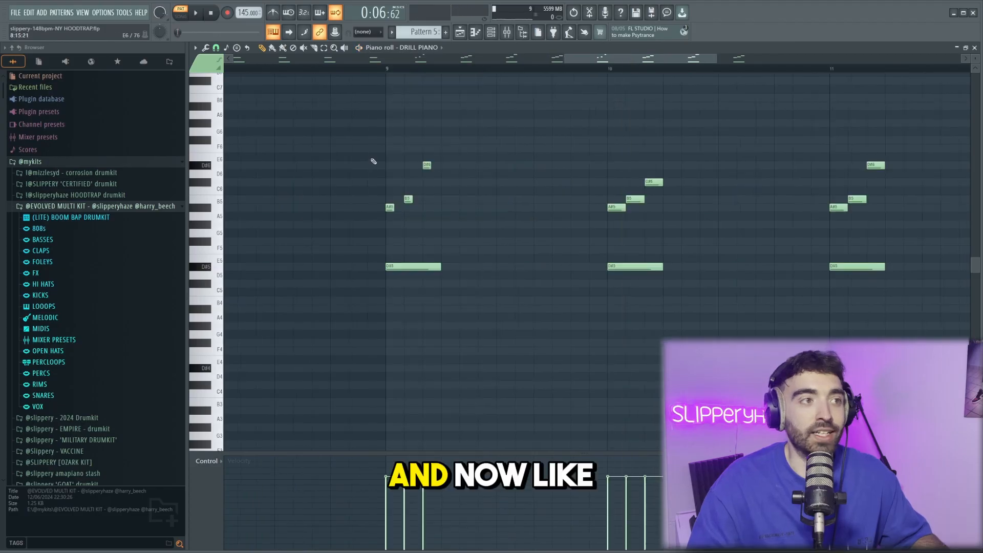
pyautogui.click(225, 48)
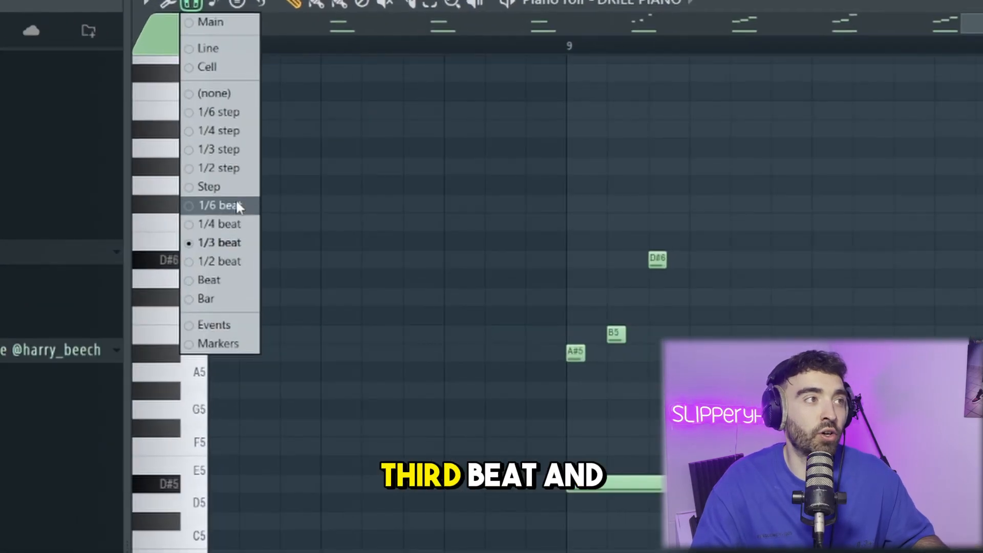
pyautogui.click(234, 137)
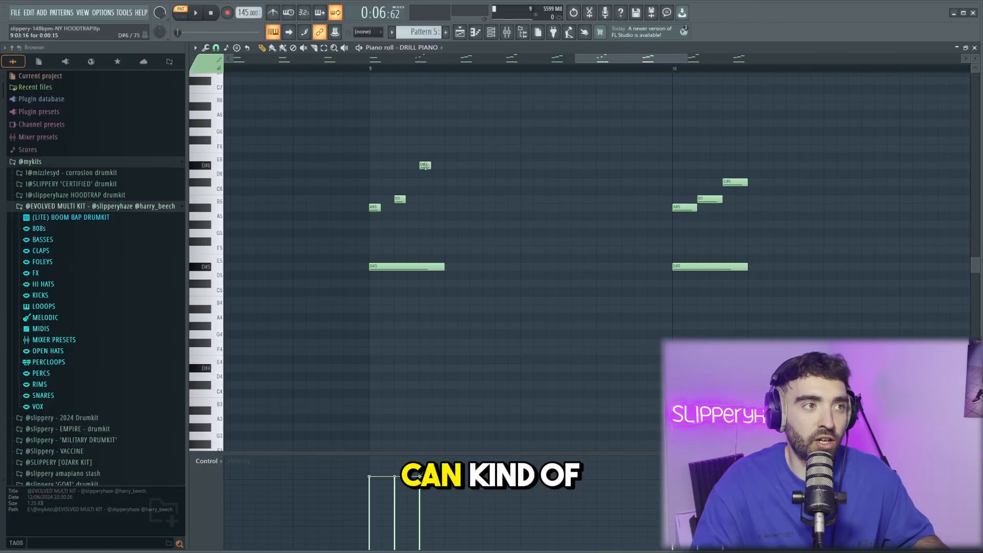
# Step: Add a short A#5 note after the D#6 in bar 9 and play the melody from bar 9
pyautogui.click(379, 72)
pyautogui.press('space')
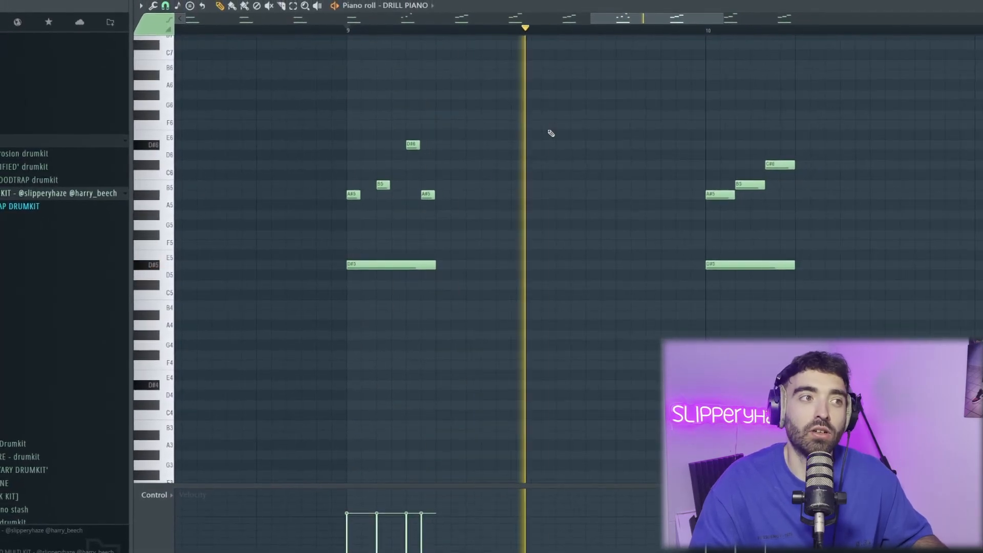
pyautogui.scroll(-5, 551, 133)
pyautogui.scroll(4, 680, 201)
pyautogui.press('space')
pyautogui.press('space')
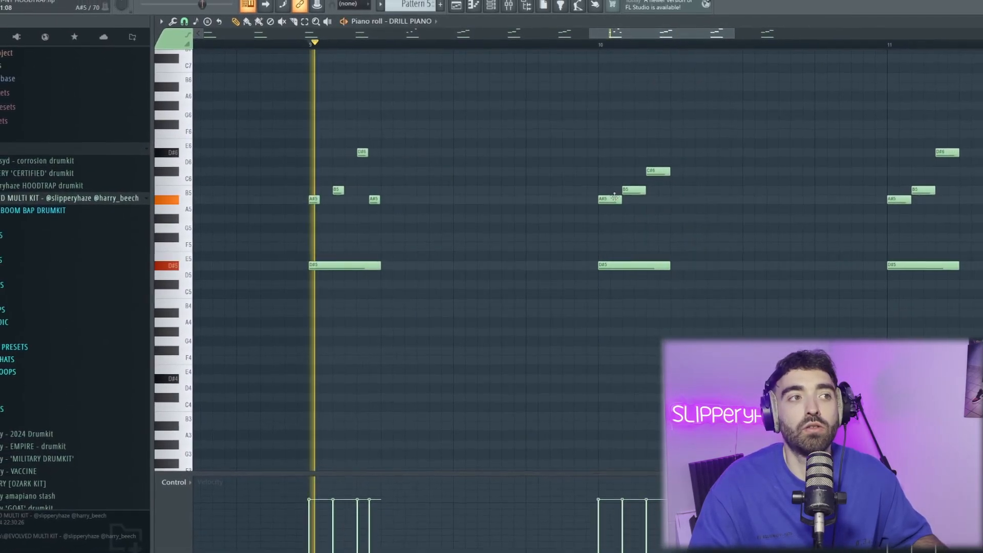
# Step: Shorten and vary the upper notes in bars 9–12, ending bar 9 on B5 and bars 10–12 on A#5, and copy them to bars 13–16
pyautogui.click(660, 199)
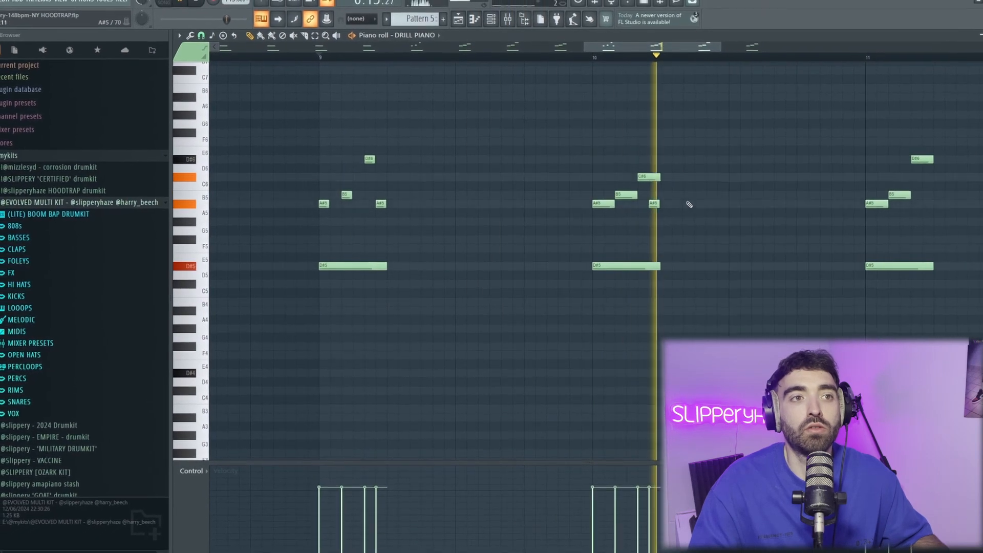
pyautogui.scroll(-5, 838, 217)
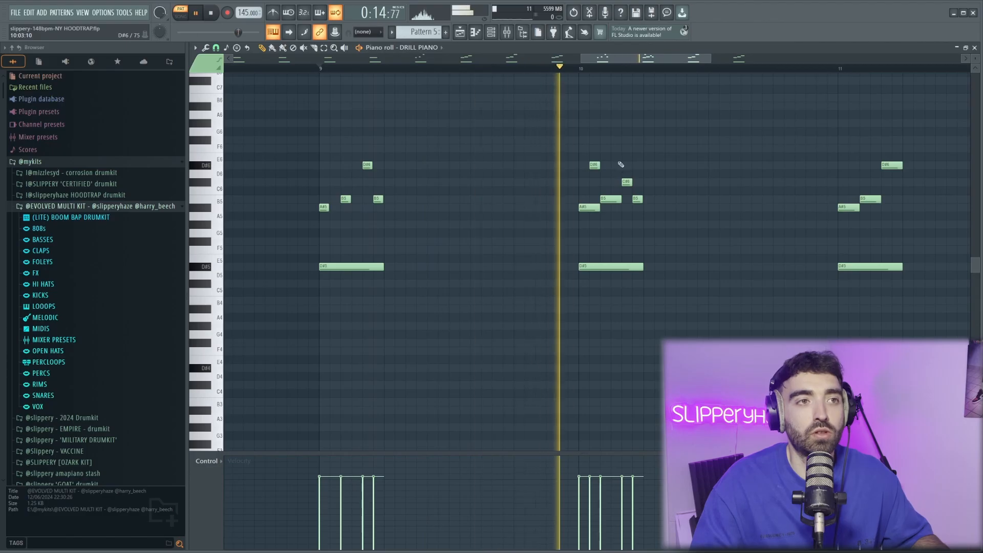
pyautogui.scroll(-5, 635, 196)
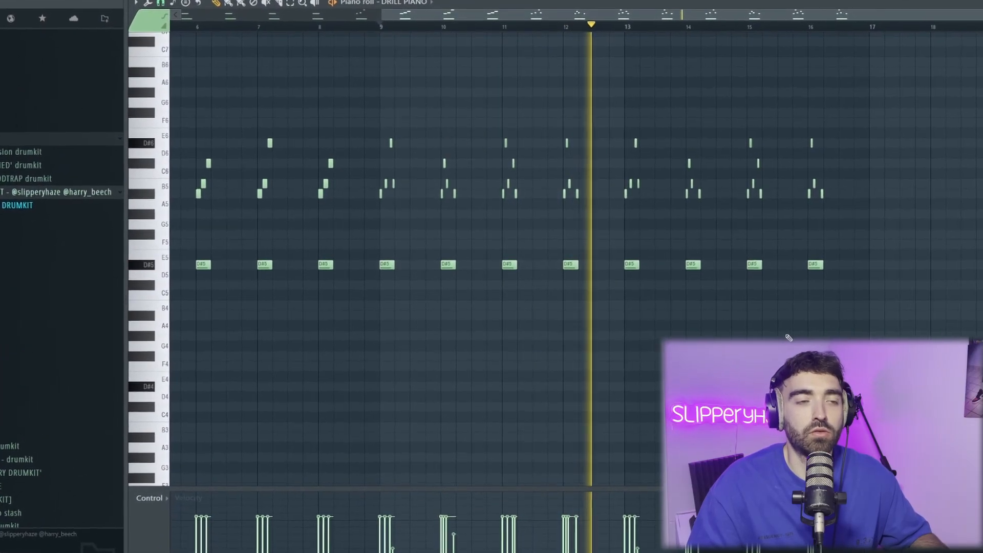
# Step: Add high D#7 notes in bars 10 and 12 and delete the copied notes in bars 13–16
pyautogui.scroll(3, 789, 338)
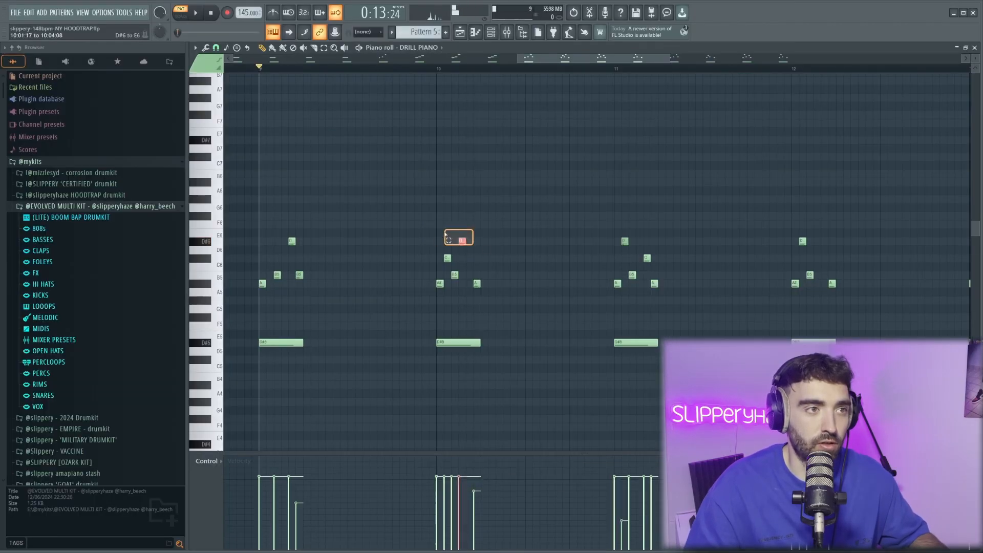
pyautogui.moveTo(871, 362); pyautogui.dragTo(638, 215)
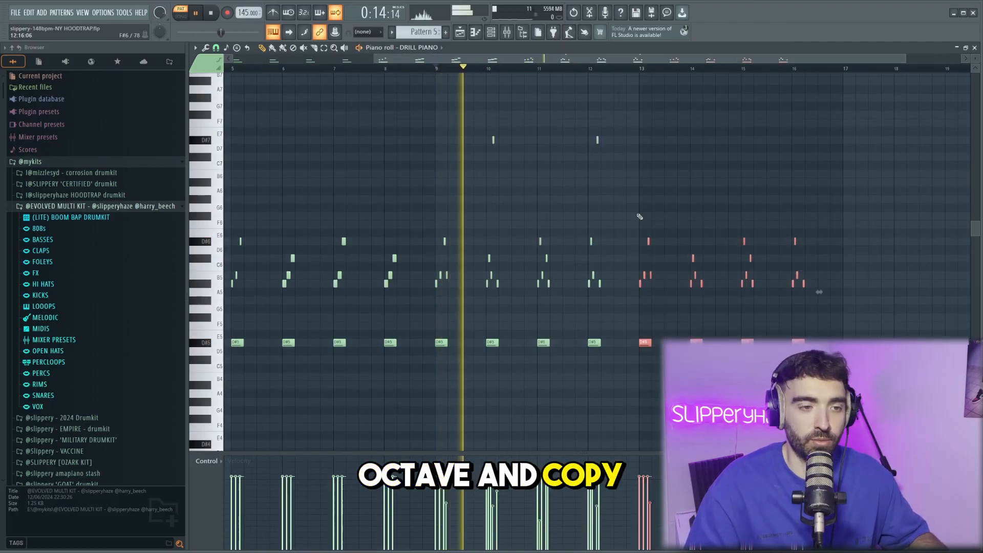
pyautogui.press('Delete')
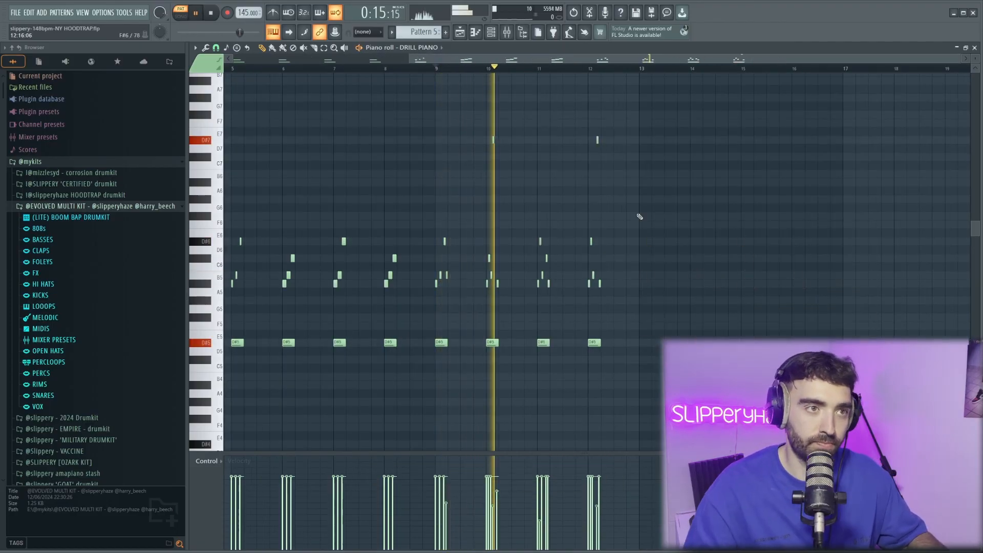
# Step: Shift the D#7 notes in bars 10 and 12 slightly later and lower their velocity
pyautogui.moveTo(700, 347); pyautogui.dragTo(435, 112)
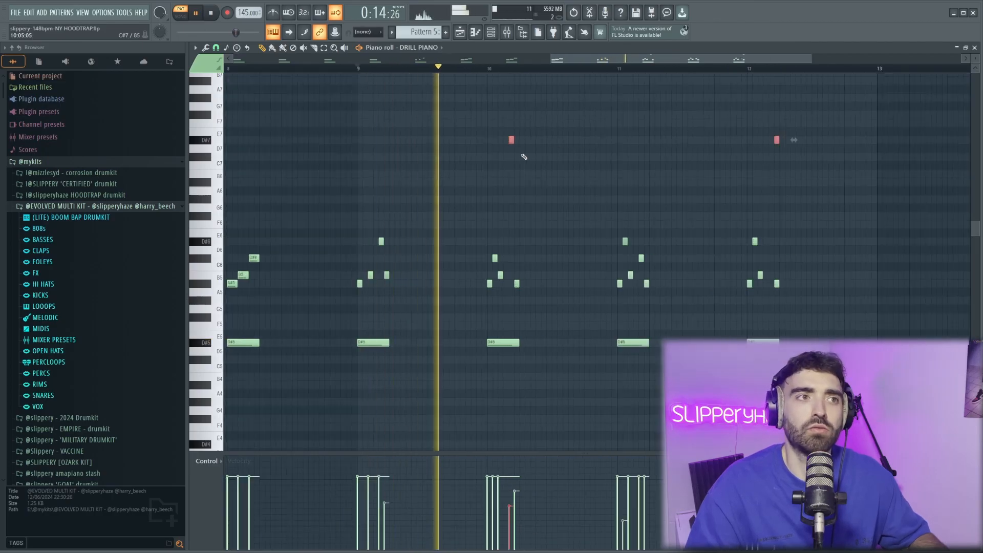
pyautogui.scroll(3, 523, 156)
pyautogui.scroll(-4, 523, 159)
pyautogui.scroll(-4, 527, 161)
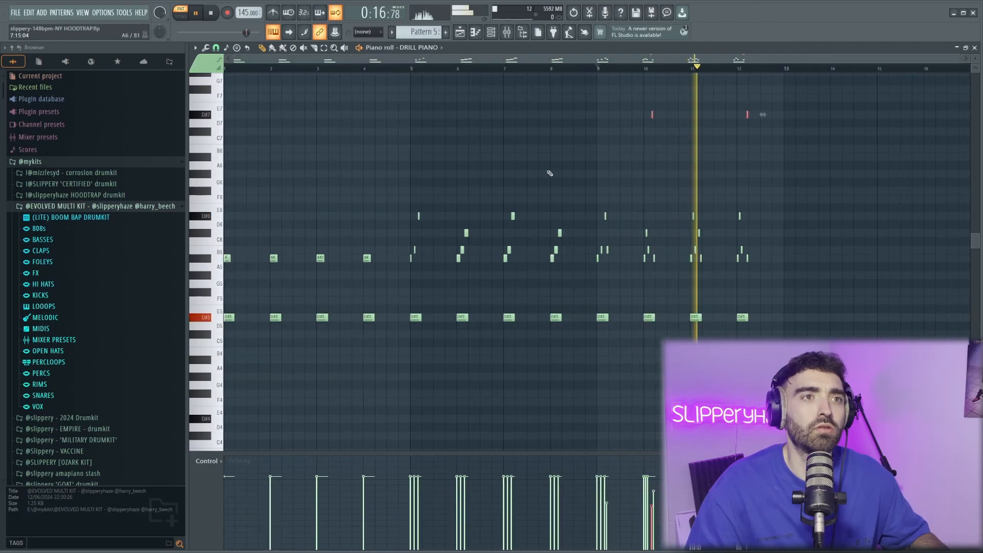
# Step: Duplicate the notes of bars 9–12 through bar 24 and add quiet A#6, B6 and C#7 notes in bar 17
pyautogui.moveTo(873, 353); pyautogui.dragTo(596, 74)
pyautogui.hotkey('ctrl', 'b')
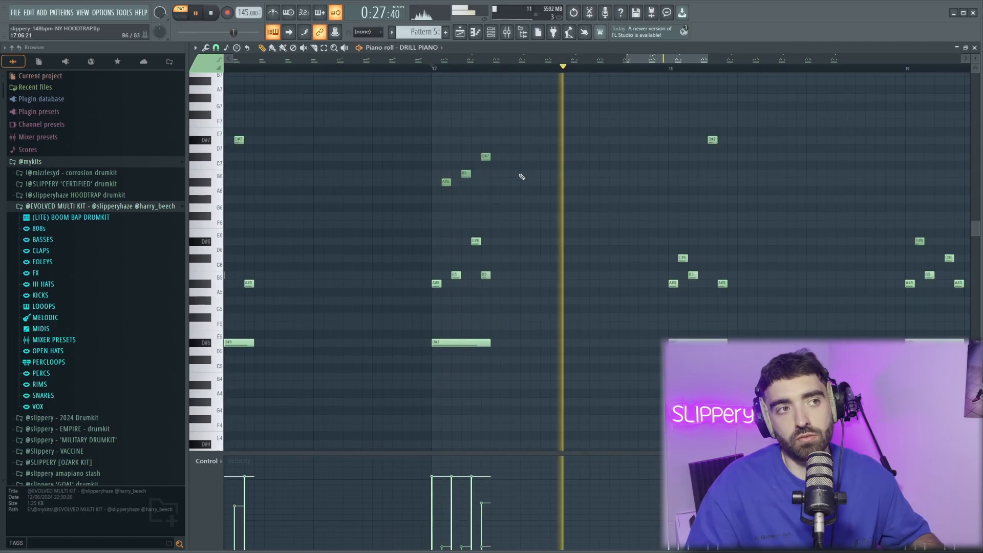
# Step: Copy the three rising high notes from bar 17 to bar 19 and flip the copies horizontally
pyautogui.scroll(-4, 532, 177)
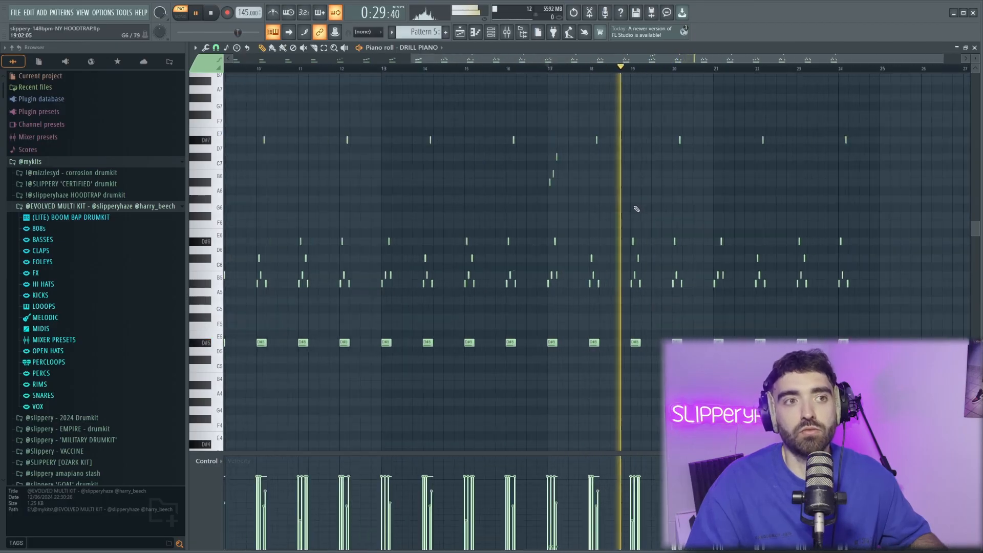
pyautogui.moveTo(527, 197); pyautogui.dragTo(607, 193)
pyautogui.scroll(3, 614, 195)
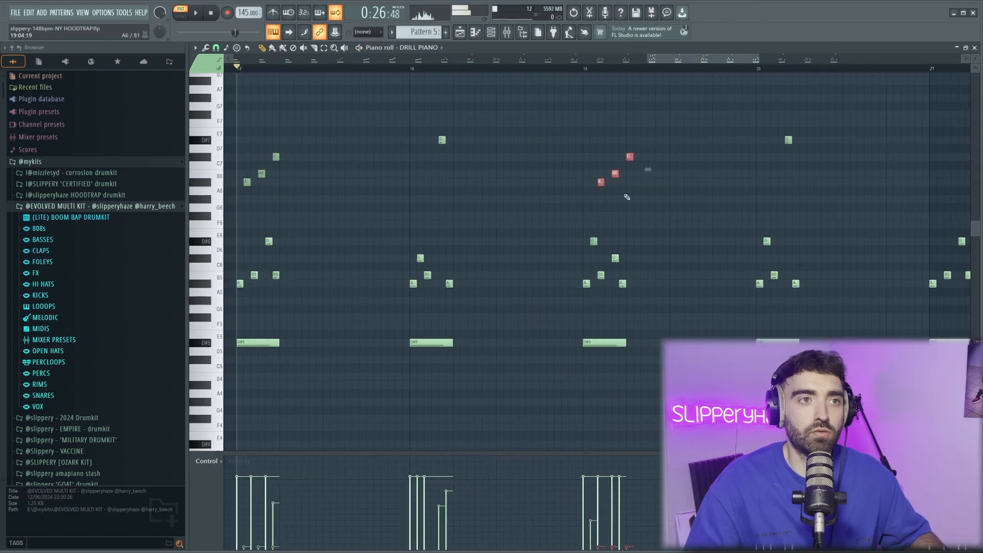
pyautogui.hotkey('alt', 'y')
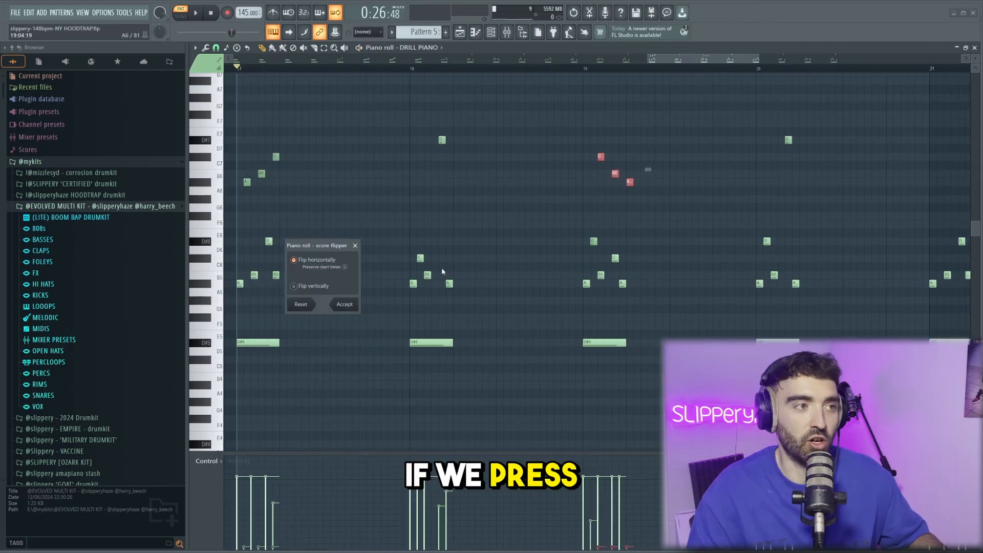
pyautogui.click(352, 305)
# Step: Play the section from bar 17 and replace the notes in bars 21–24 with a copy of bars 17–20
pyautogui.scroll(2, 614, 159)
pyautogui.press('space')
pyautogui.scroll(-4, 635, 185)
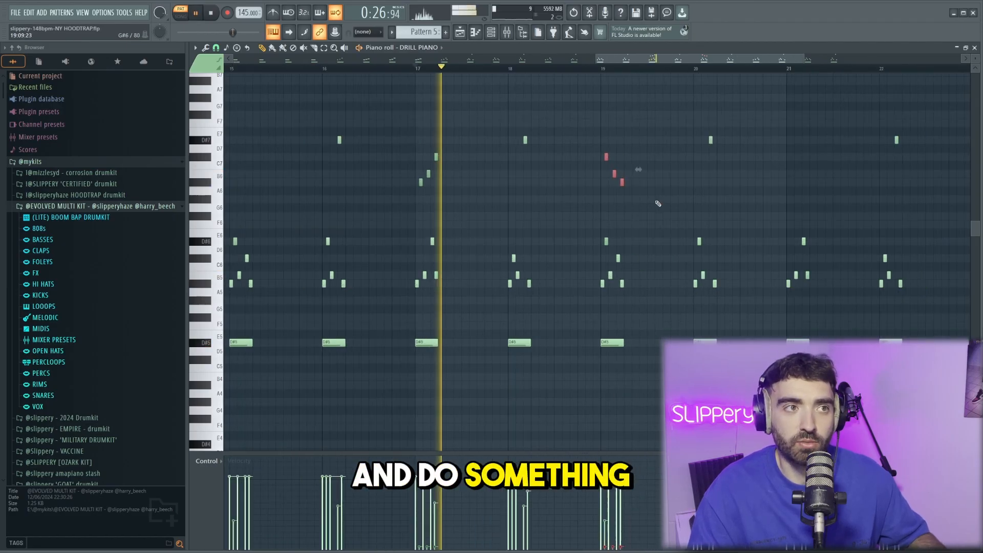
pyautogui.scroll(-2, 702, 219)
pyautogui.rightClick(718, 208)
pyautogui.scroll(-3, 729, 210)
pyautogui.scroll(3, 799, 216)
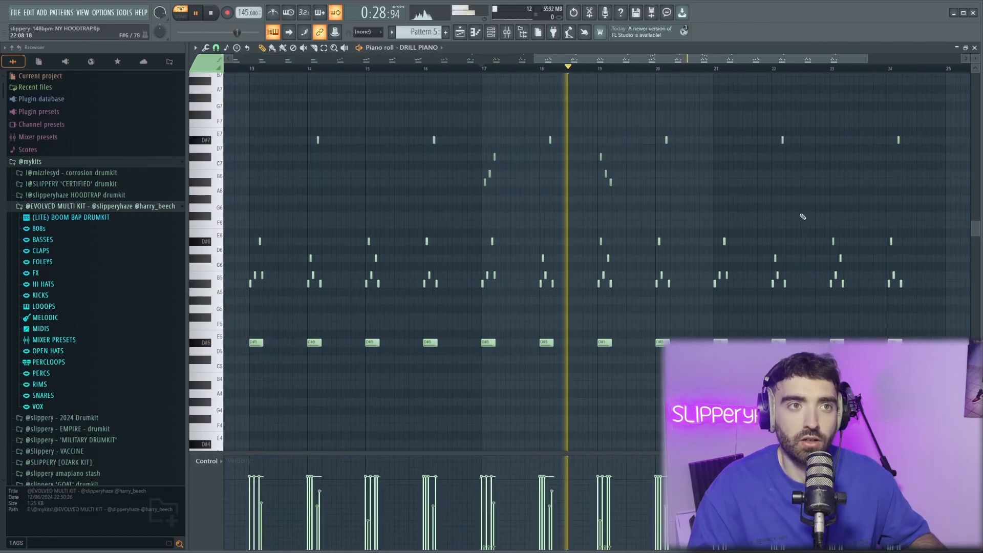
pyautogui.scroll(2, 761, 207)
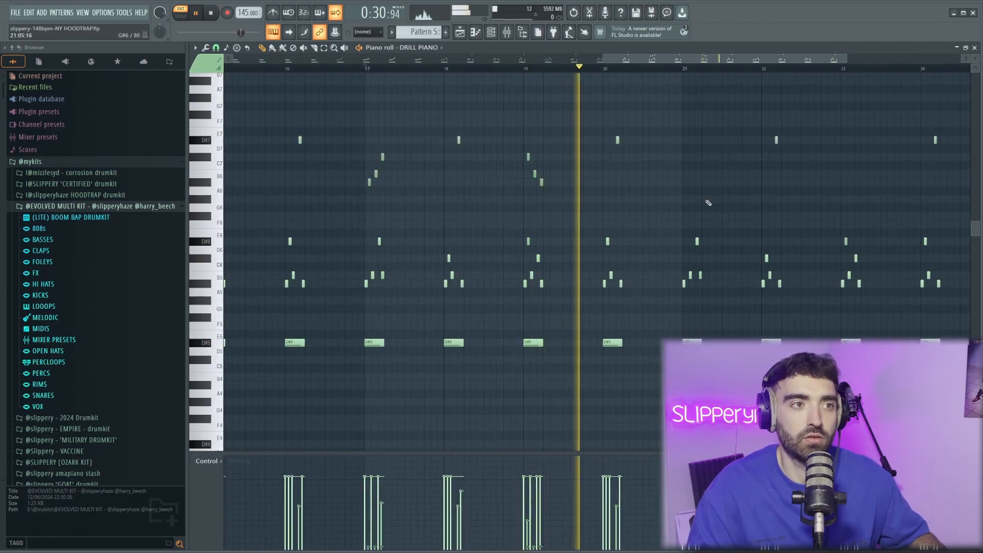
pyautogui.scroll(2, 705, 202)
pyautogui.scroll(-5, 704, 208)
pyautogui.moveTo(927, 361); pyautogui.dragTo(841, 232)
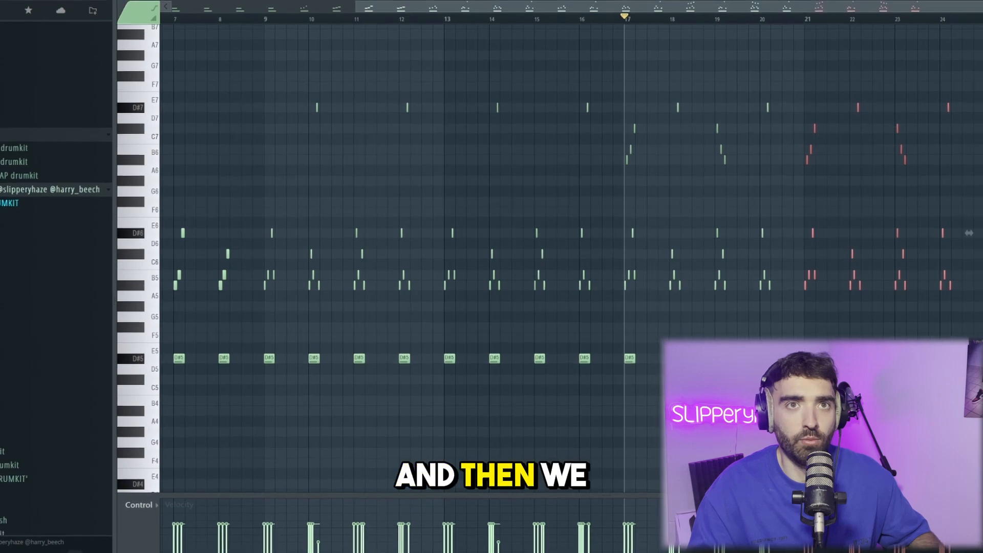
# Step: Clear the note selection and listen to the melody from bar 17 onward
pyautogui.scroll(3, 858, 241)
pyautogui.scroll(-4, 857, 241)
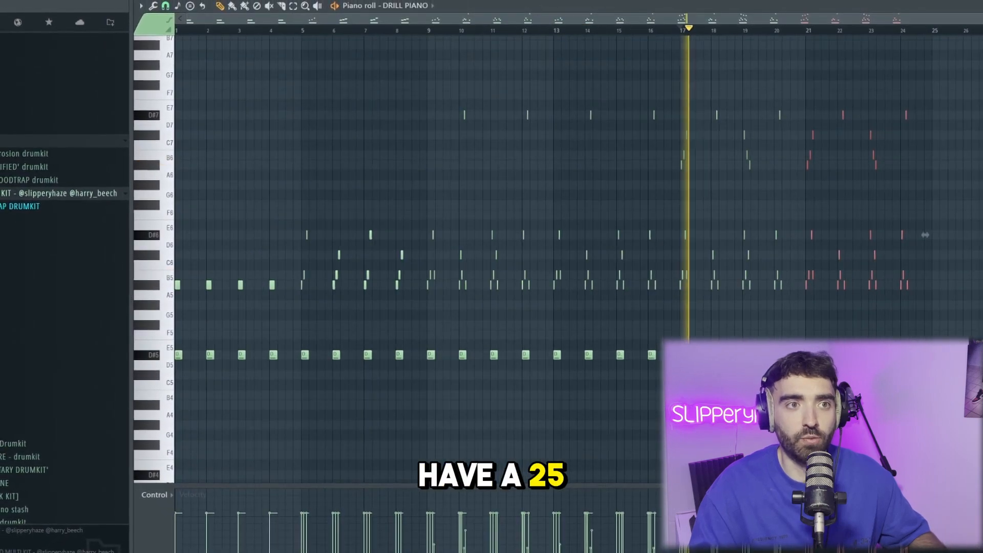
pyautogui.keyDown('ctrl'); pyautogui.click(925, 235); pyautogui.keyUp('ctrl')
pyautogui.scroll(3, 942, 233)
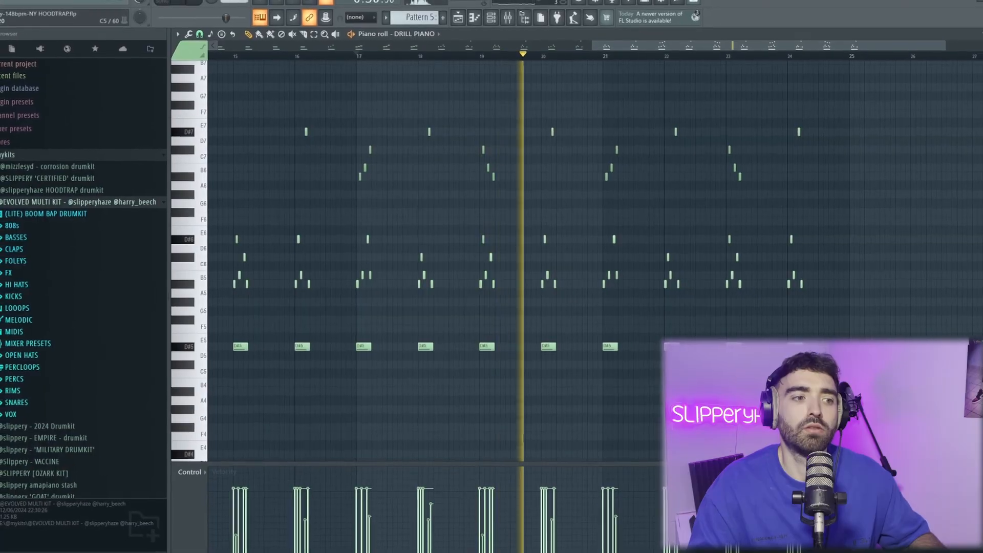
pyautogui.scroll(-2, 862, 365)
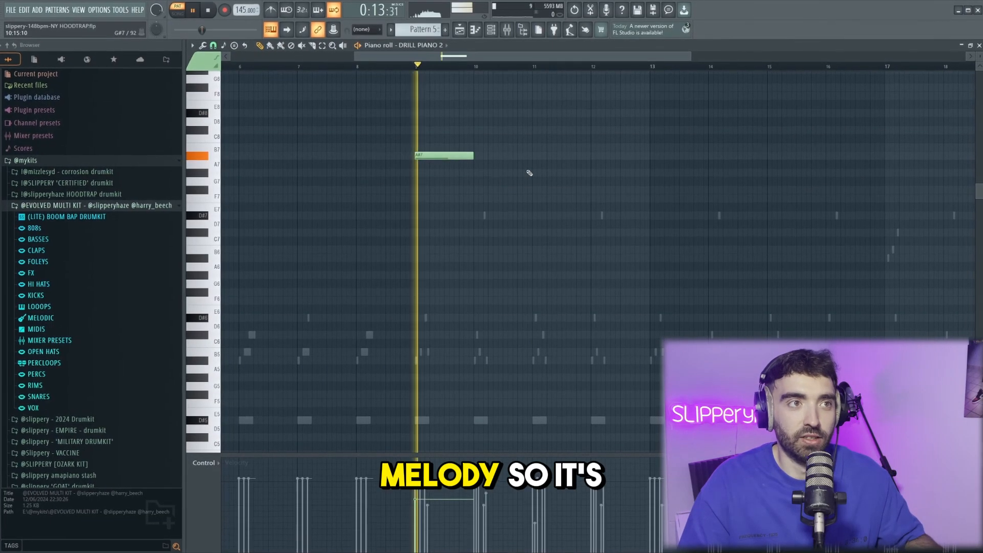
# Step: Stop playback and add one-bar B7 notes in bars 11 and 12 of DRILL PIANO 2, after the A#7 note
pyautogui.press('space')
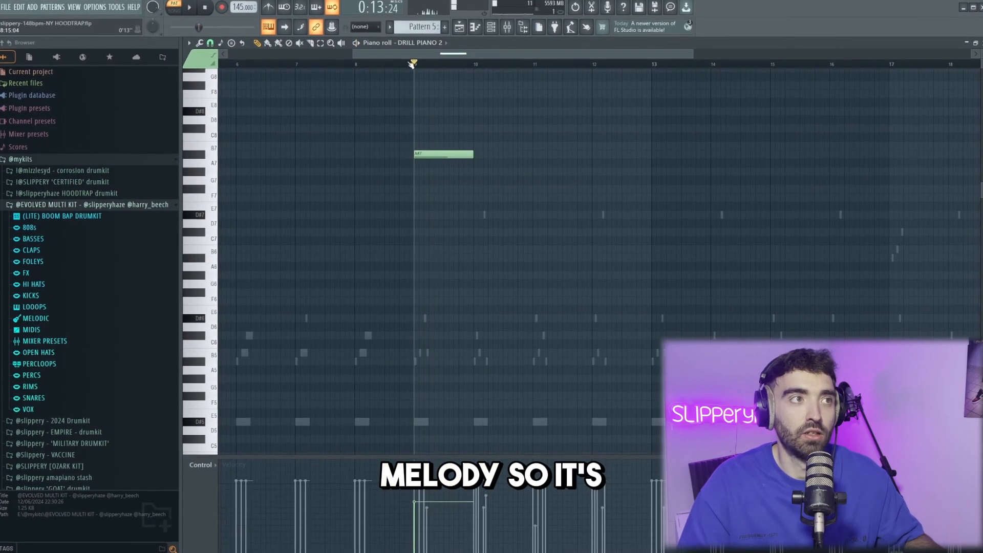
pyautogui.click(563, 144)
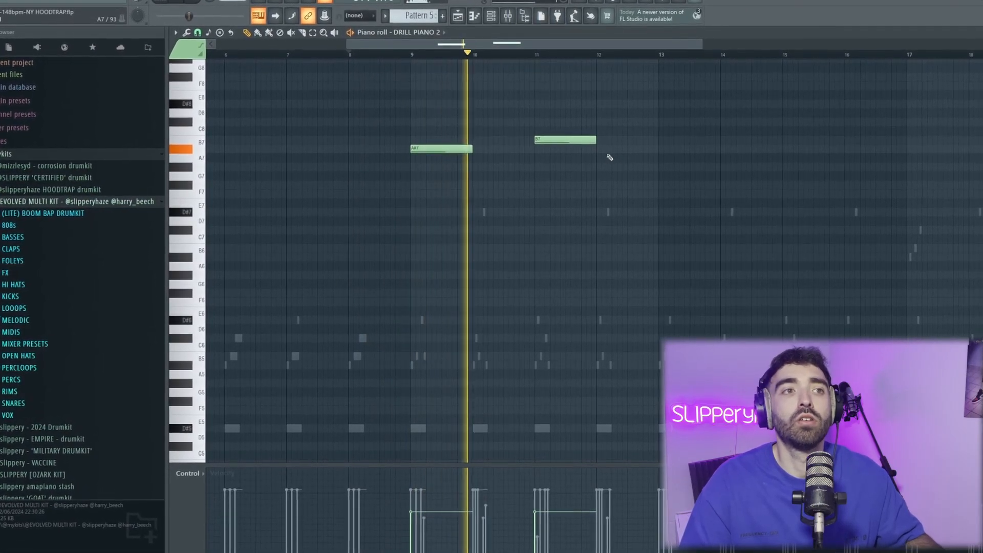
pyautogui.click(615, 140)
pyautogui.moveTo(618, 138); pyautogui.dragTo(613, 138)
# Step: Duplicate the DRILL PIANO 2 notes of bars 9–12 into bars 13–24 and clear the selection
pyautogui.scroll(-2, 665, 149)
pyautogui.hotkey('ctrl', 'a')
pyautogui.moveTo(479, 145)
pyautogui.mouseDown()
pyautogui.moveTo(631, 154)
pyautogui.moveTo(613, 150)
pyautogui.mouseUp()
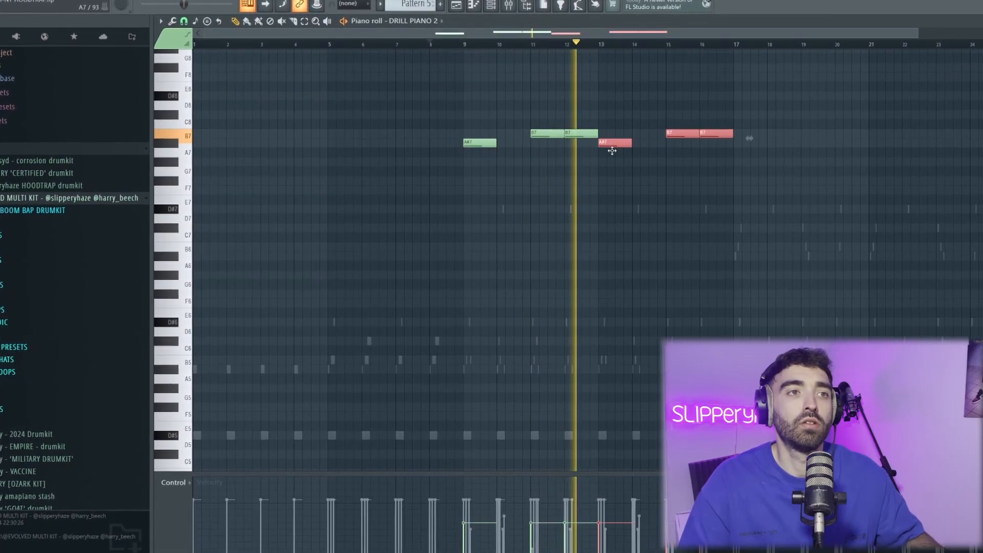
pyautogui.scroll(-1, 717, 174)
pyautogui.moveTo(748, 184); pyautogui.dragTo(686, 166)
pyautogui.hotkey('ctrl', 'a')
pyautogui.hotkey('ctrl', 'b')
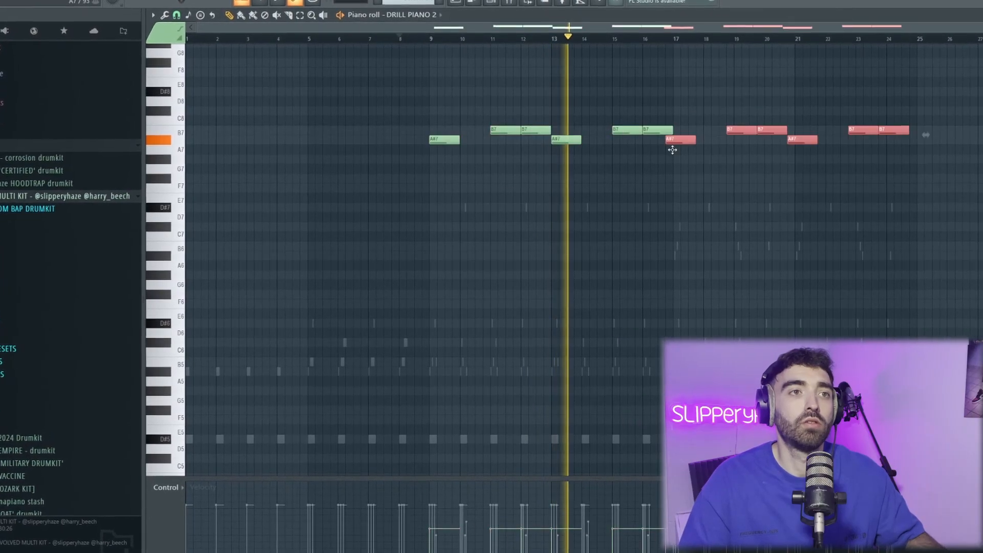
pyautogui.scroll(2, 686, 148)
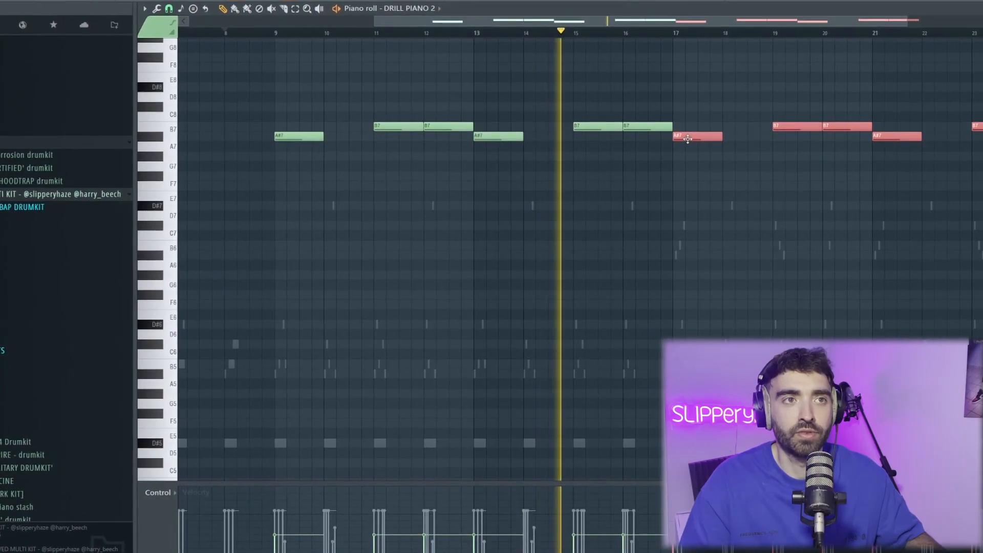
pyautogui.scroll(-2, 689, 148)
pyautogui.keyDown('ctrl'); pyautogui.click(839, 229); pyautogui.keyUp('ctrl')
pyautogui.scroll(2, 901, 240)
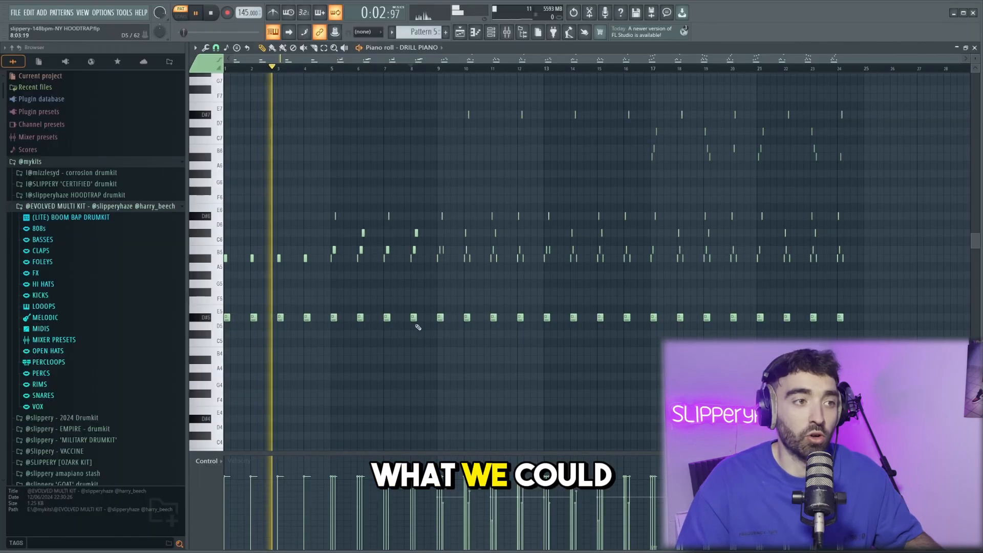
# Step: Copy the D#5 notes of DRILL PIANO an octave down to D#4, keeping one every second bar across the melody
pyautogui.moveTo(417, 324); pyautogui.dragTo(215, 420)
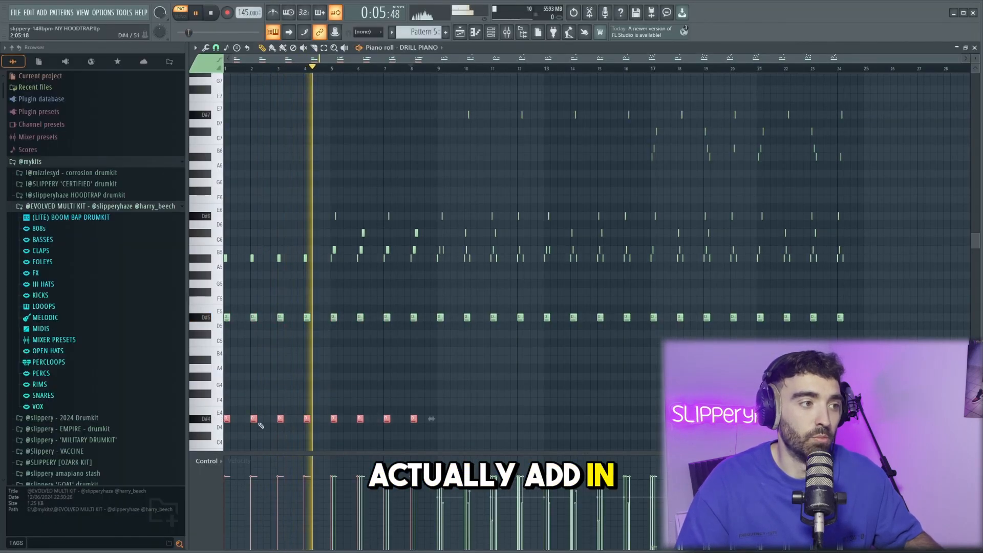
pyautogui.moveTo(453, 435); pyautogui.dragTo(236, 421)
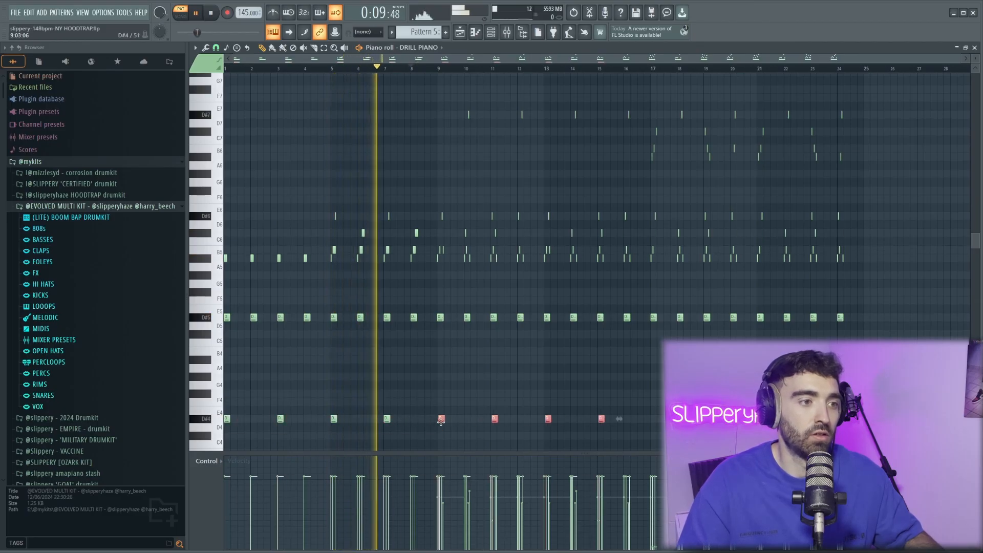
pyautogui.scroll(-2, 452, 427)
pyautogui.moveTo(645, 377); pyautogui.dragTo(221, 341)
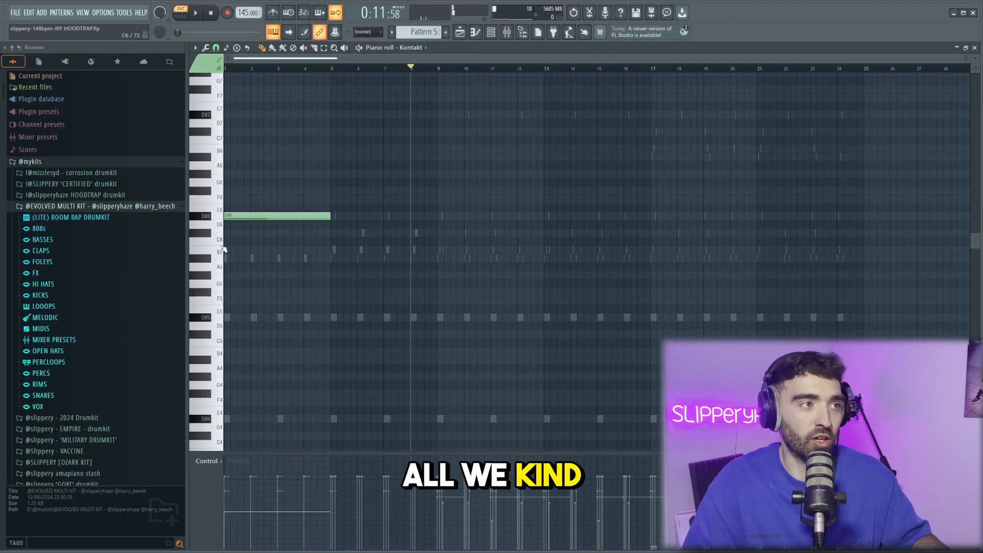
# Step: Duplicate the sustained four-bar D#5 and D#6 notes of the Kontakt channel through bar 24
pyautogui.keyDown('ctrl'); pyautogui.scroll(3, 247, 279); pyautogui.keyUp('ctrl')
pyautogui.keyDown('ctrl'); pyautogui.scroll(-2, 222, 319); pyautogui.keyUp('ctrl')
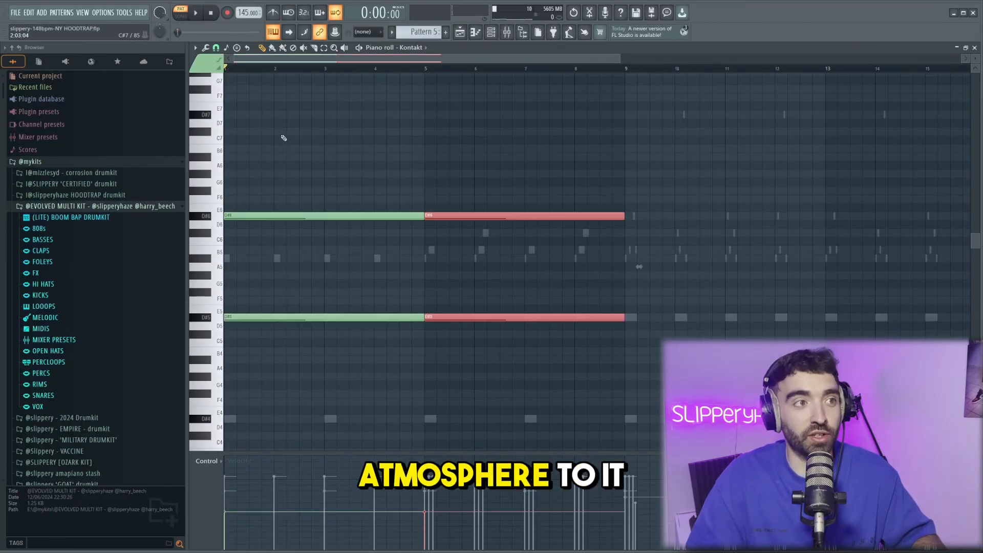
pyautogui.press('space')
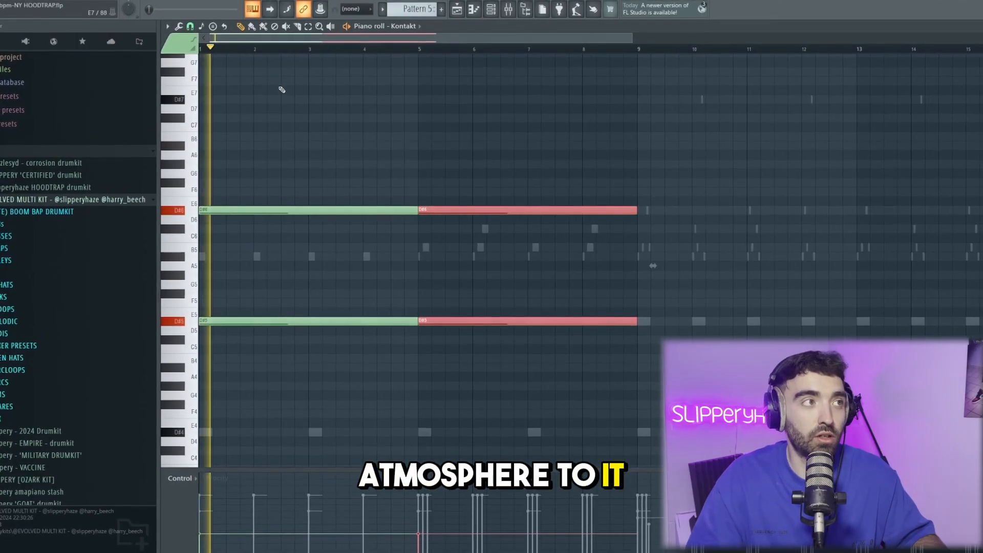
pyautogui.keyDown('ctrl'); pyautogui.scroll(-2, 292, 103); pyautogui.keyUp('ctrl')
pyautogui.keyDown('ctrl'); pyautogui.moveTo(533, 370); pyautogui.dragTo(254, 154); pyautogui.keyUp('ctrl')
pyautogui.keyDown('ctrl'); pyautogui.moveTo(592, 365); pyautogui.dragTo(236, 169); pyautogui.keyUp('ctrl')
pyautogui.hotkey('ctrl', 'b')
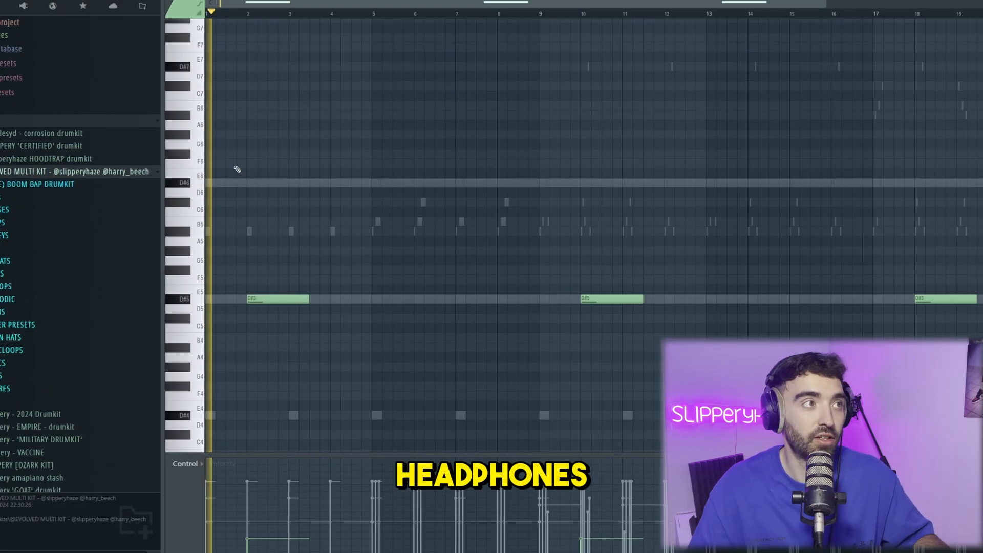
# Step: Play the pattern to check the layer of one-bar D#5 notes in Kontakt #3
pyautogui.press('space')
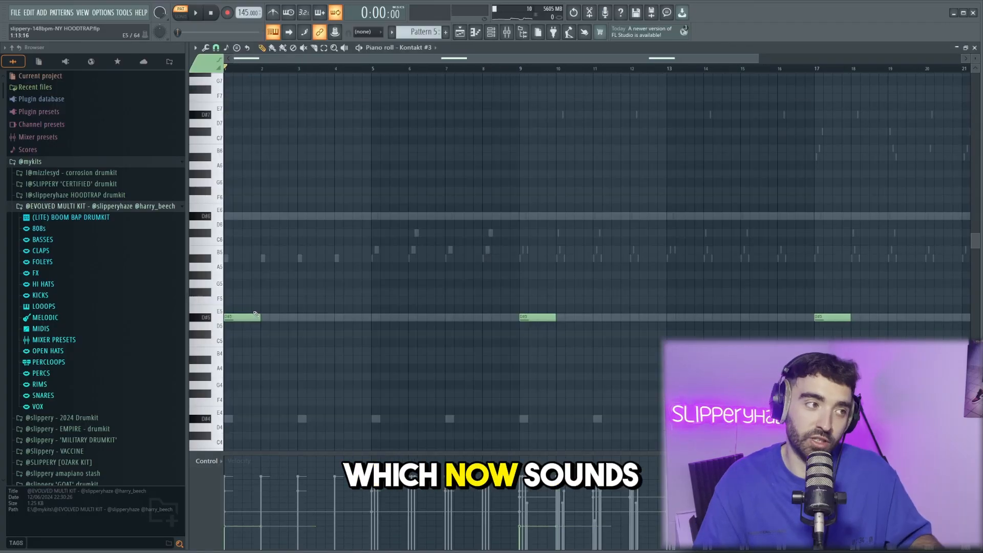
pyautogui.press('space')
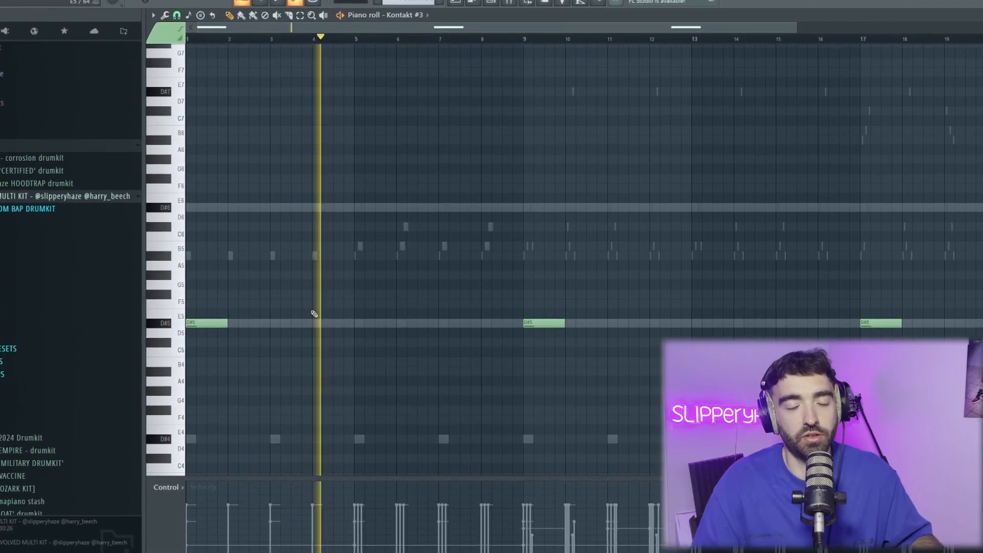
pyautogui.press('space')
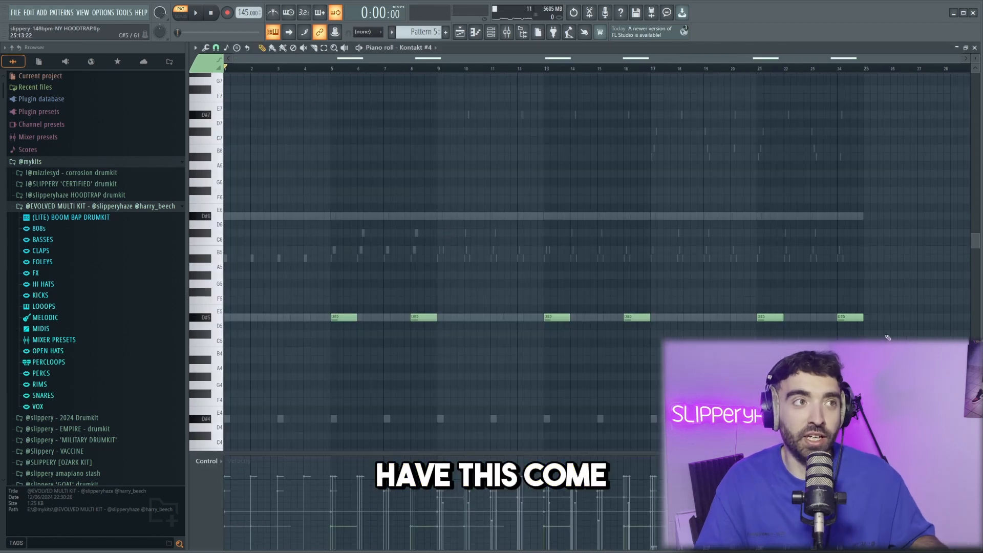
# Step: Transpose all the melody channels by -3 semitones in the channel rack and return to the piano roll
pyautogui.moveTo(885, 337); pyautogui.dragTo(314, 281)
pyautogui.rightClick(344, 267)
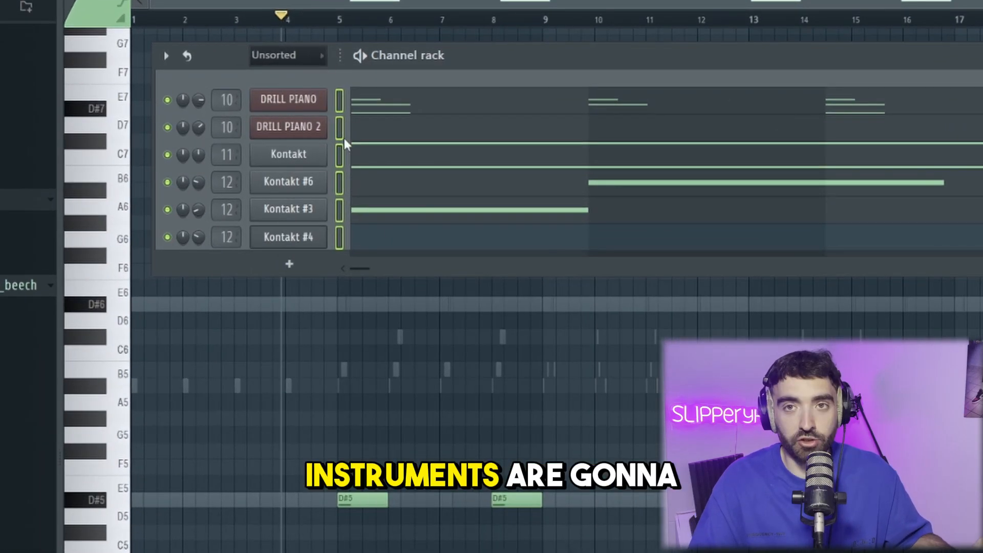
pyautogui.click(165, 55)
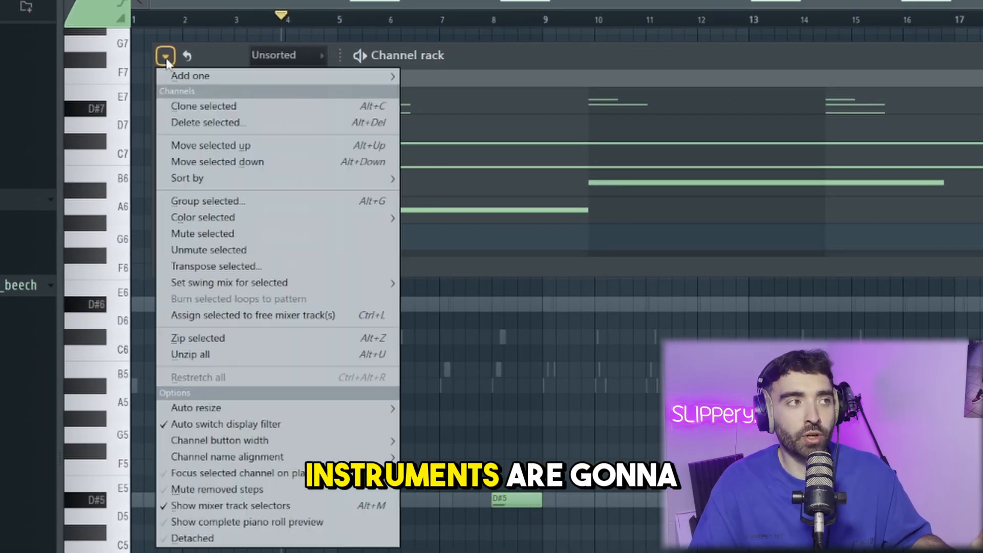
pyautogui.click(245, 272)
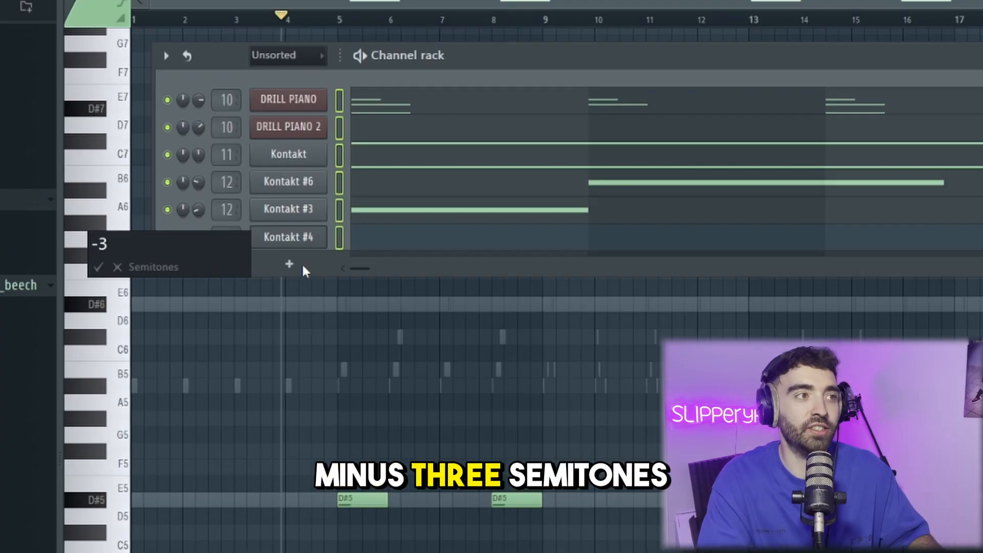
pyautogui.press('Return')
pyautogui.press('F6')
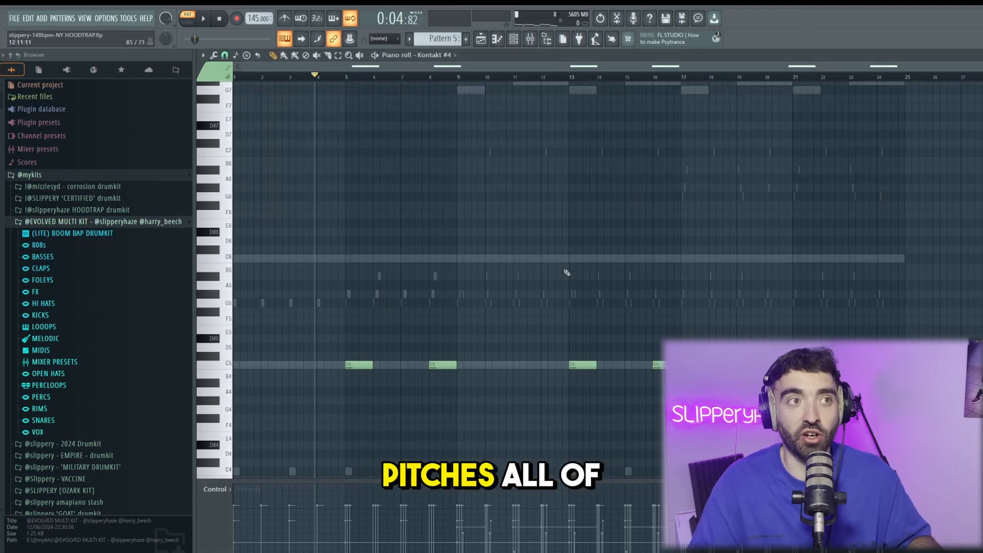
# Step: Play the transposed pattern from bar 5 and review its notes in the new key
pyautogui.scroll(2, 578, 273)
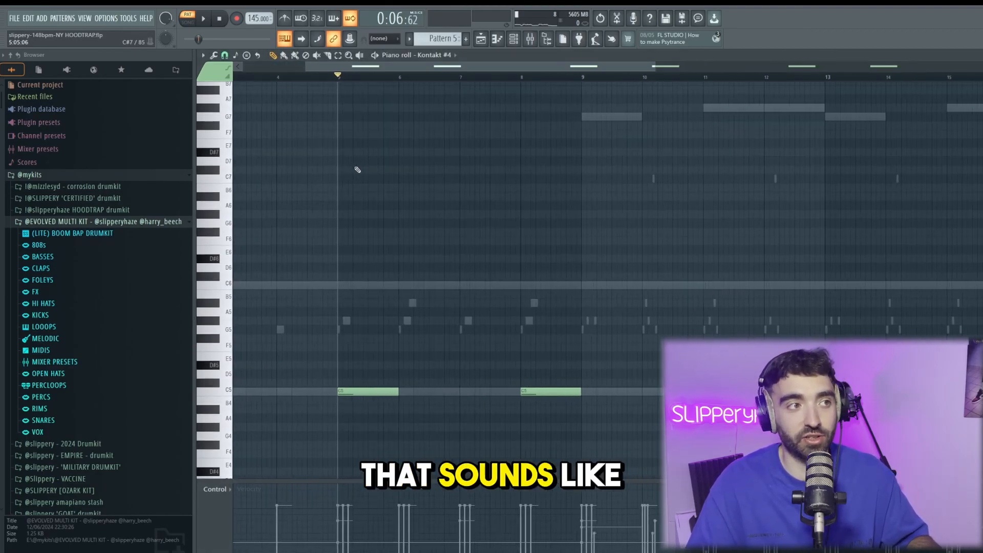
pyautogui.scroll(1, 355, 169)
pyautogui.press('space')
pyautogui.scroll(-4, 424, 190)
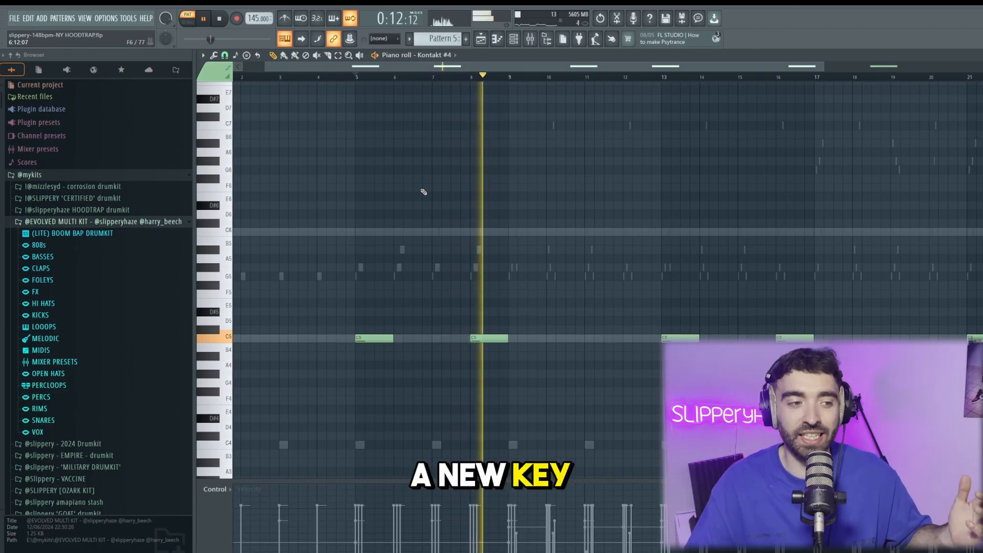
pyautogui.scroll(2, 527, 273)
pyautogui.scroll(4, 586, 277)
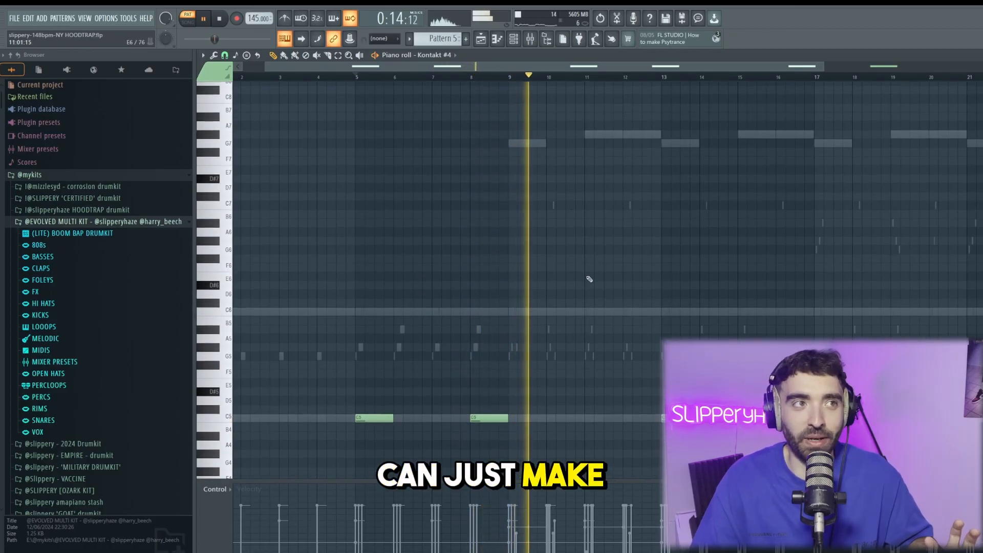
pyautogui.scroll(-2, 592, 285)
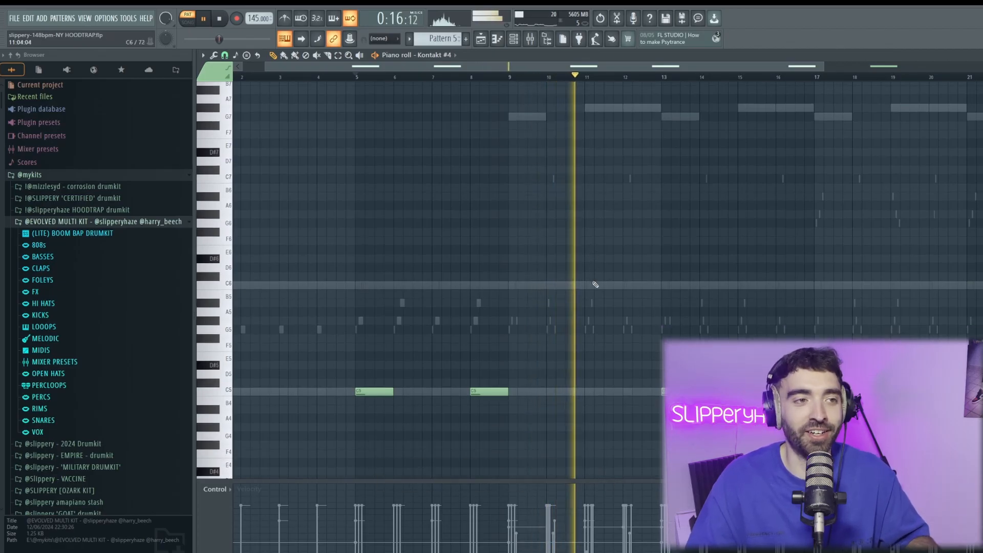
pyautogui.scroll(-2, 595, 284)
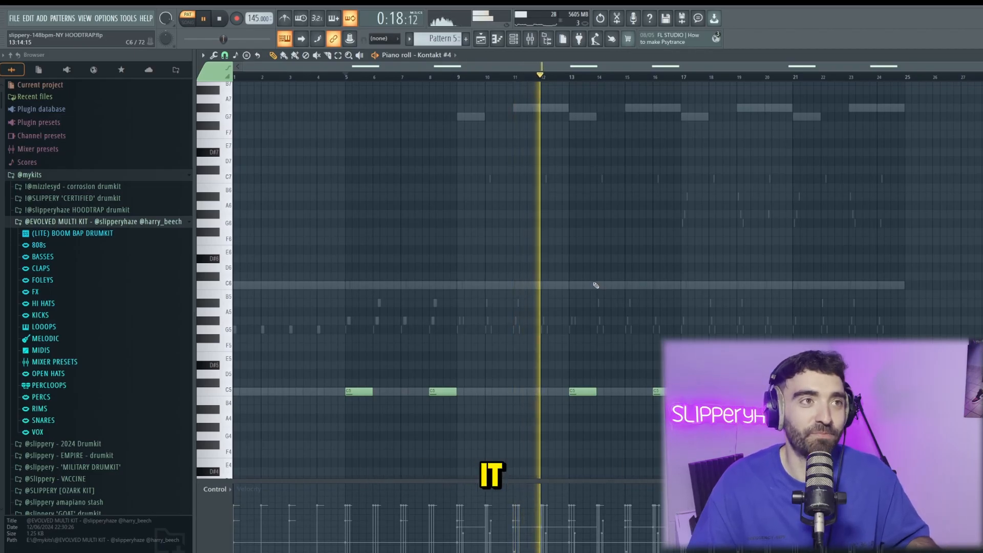
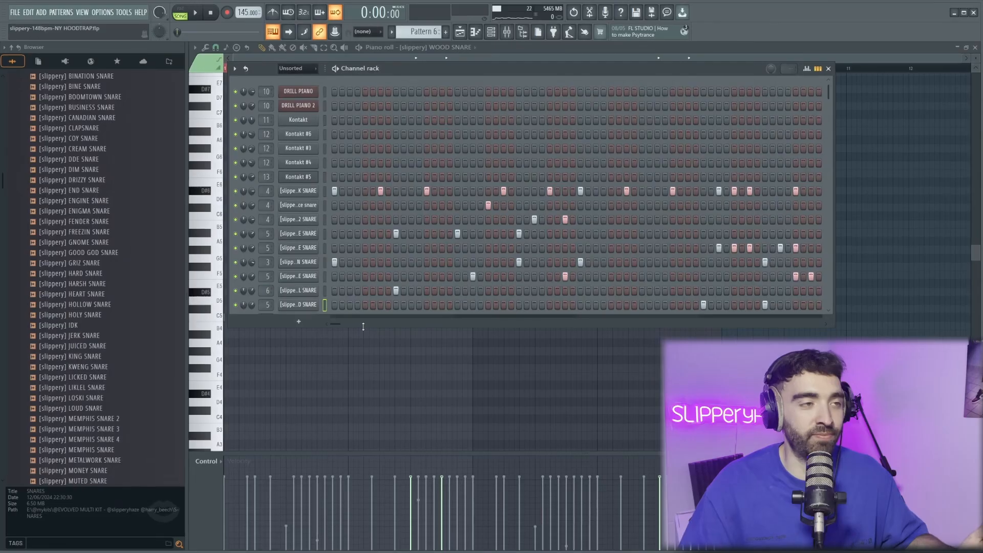
# Step: Look through the percussion samples in the drum kit's PERCS folder
pyautogui.press('F6')
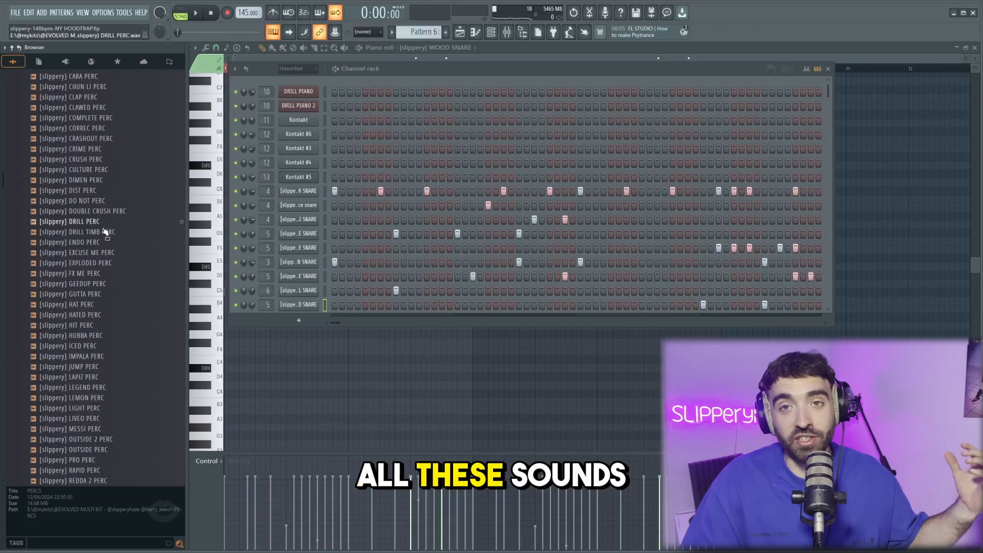
pyautogui.scroll(-2, 106, 217)
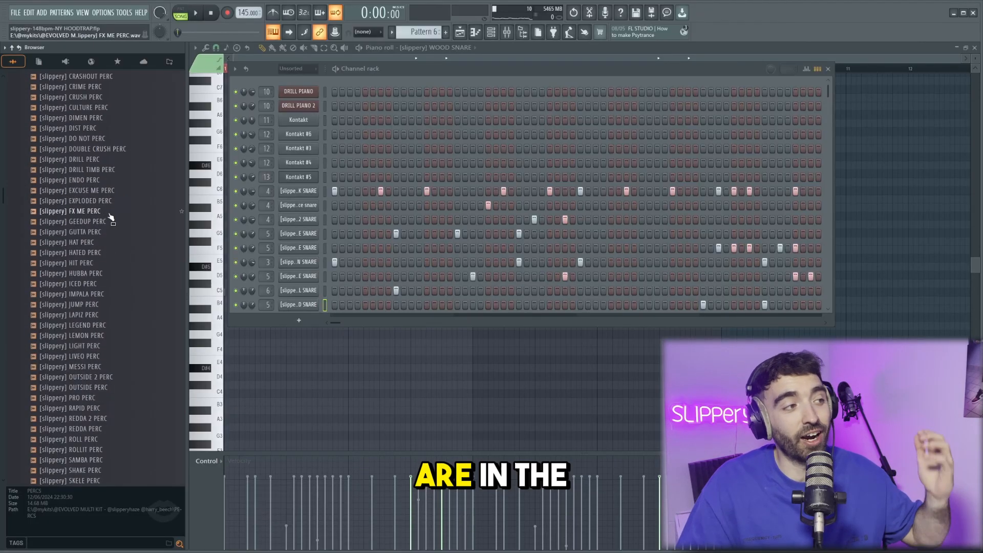
pyautogui.scroll(2, 124, 233)
pyautogui.scroll(2, 123, 241)
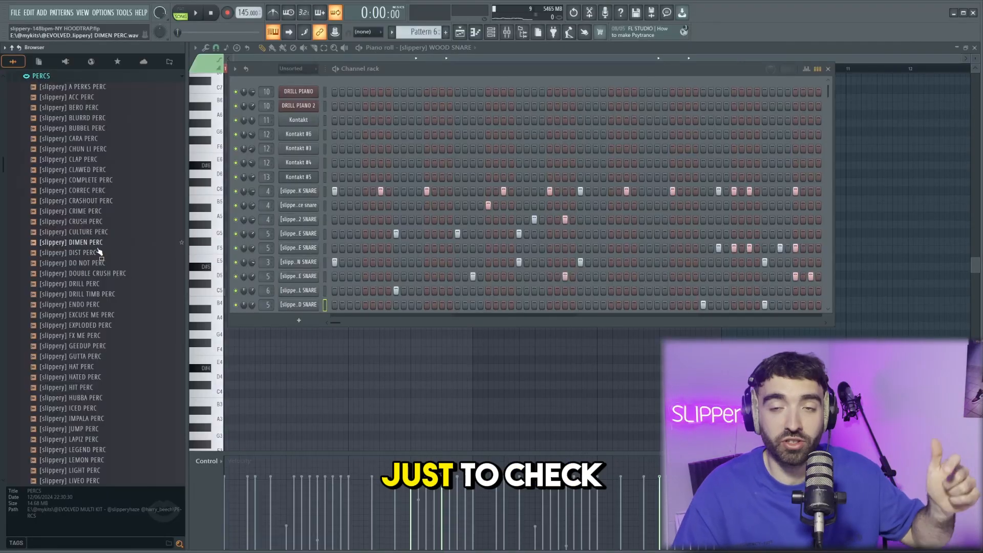
# Step: Enlarge the channel rack to show the snare and percussion channels, and play the drum pattern
pyautogui.moveTo(365, 303); pyautogui.dragTo(365, 368)
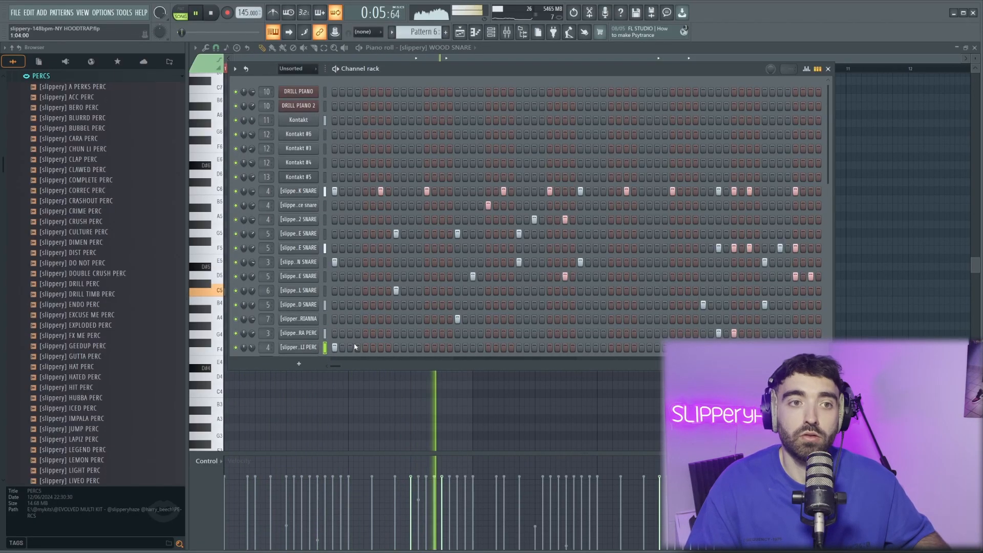
pyautogui.press('space')
pyautogui.moveTo(354, 368); pyautogui.dragTo(322, 483)
pyautogui.press('space')
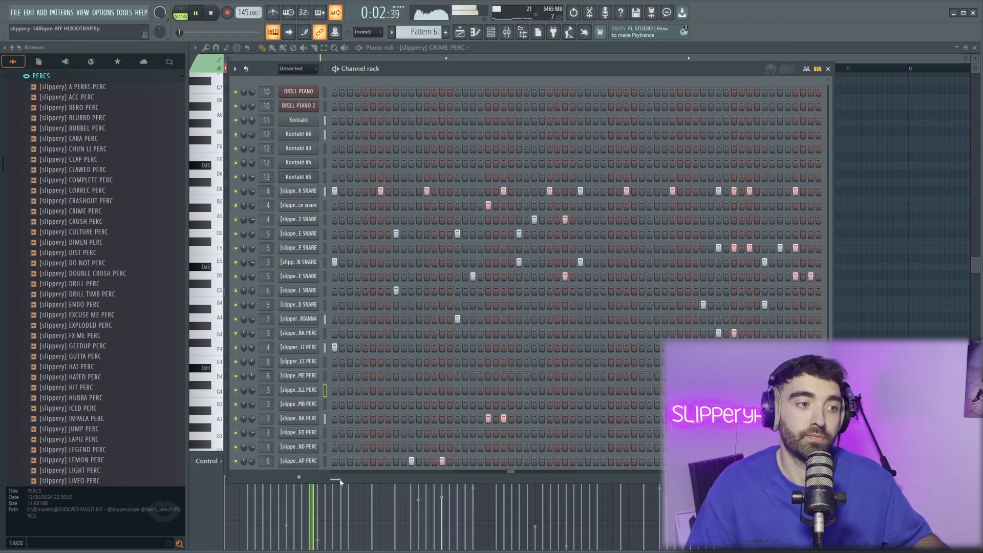
# Step: Program the goto 808 channel with the same step rhythm as the first snare channel, playing the pattern to check it
pyautogui.moveTo(344, 484); pyautogui.dragTo(383, 496)
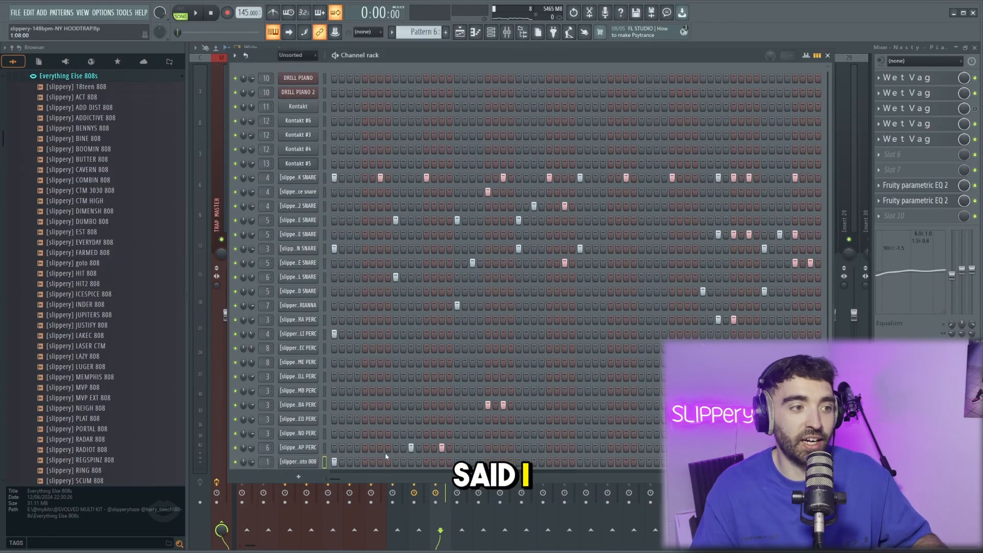
pyautogui.click(381, 462)
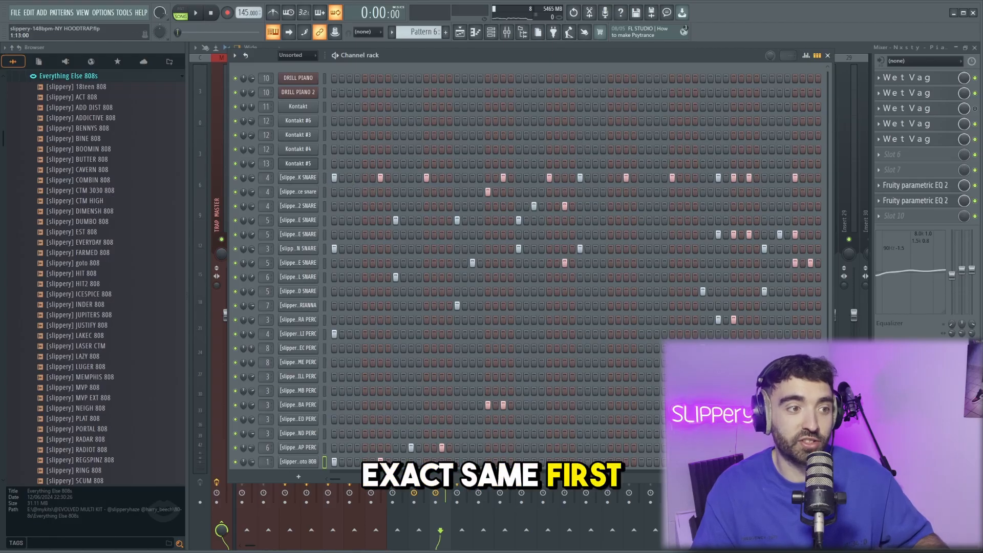
pyautogui.click(426, 463)
pyautogui.press('space')
pyautogui.click(503, 463)
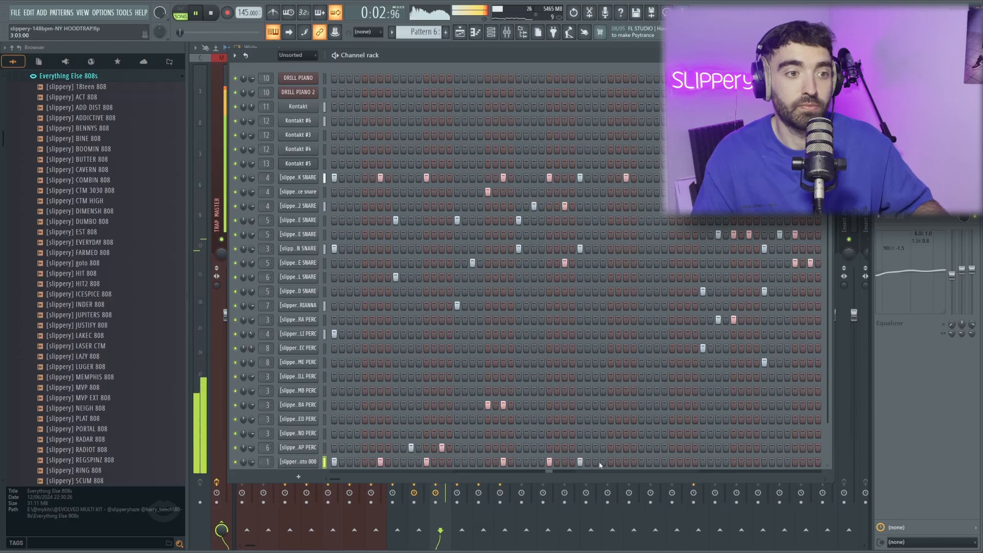
pyautogui.press('space')
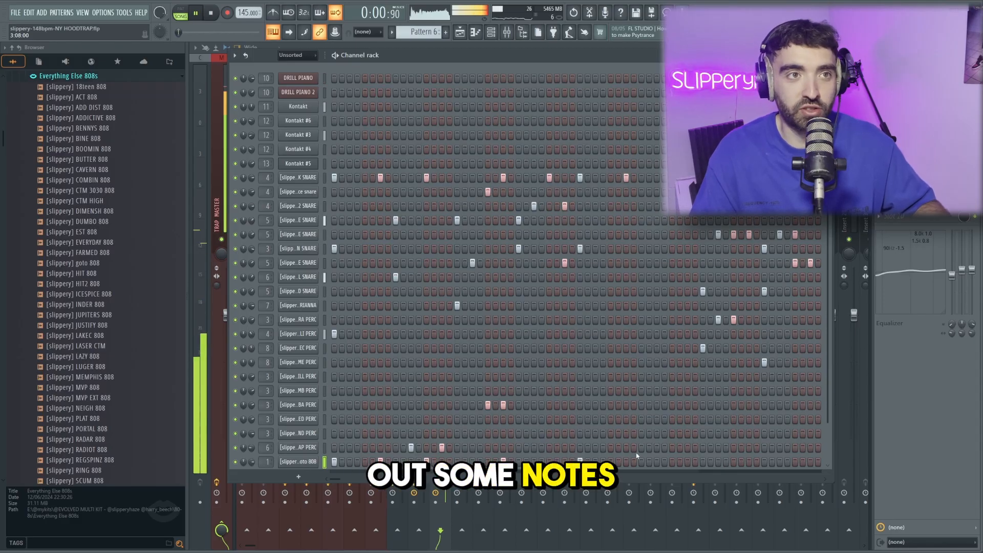
pyautogui.click(626, 462)
pyautogui.click(673, 462)
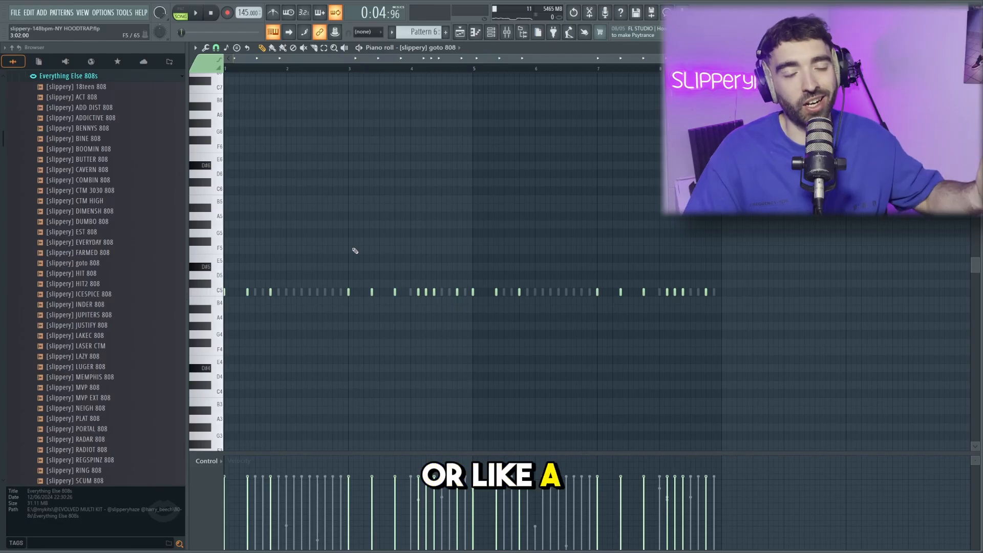
# Step: Load the tiktok 808 sample from the Everything Else 808s folder as a new channel and open the mixer presets folder
pyautogui.scroll(5, 125, 213)
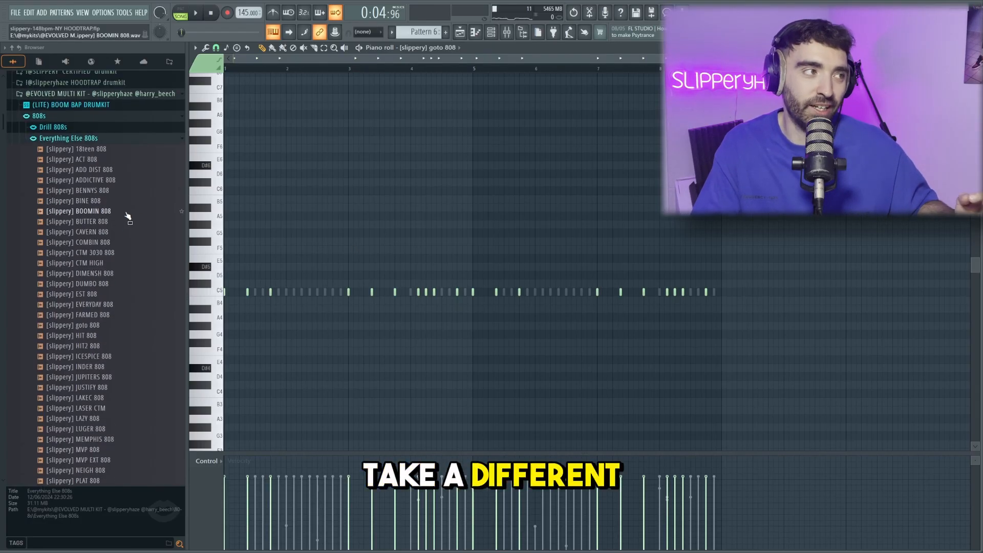
pyautogui.scroll(-10, 125, 212)
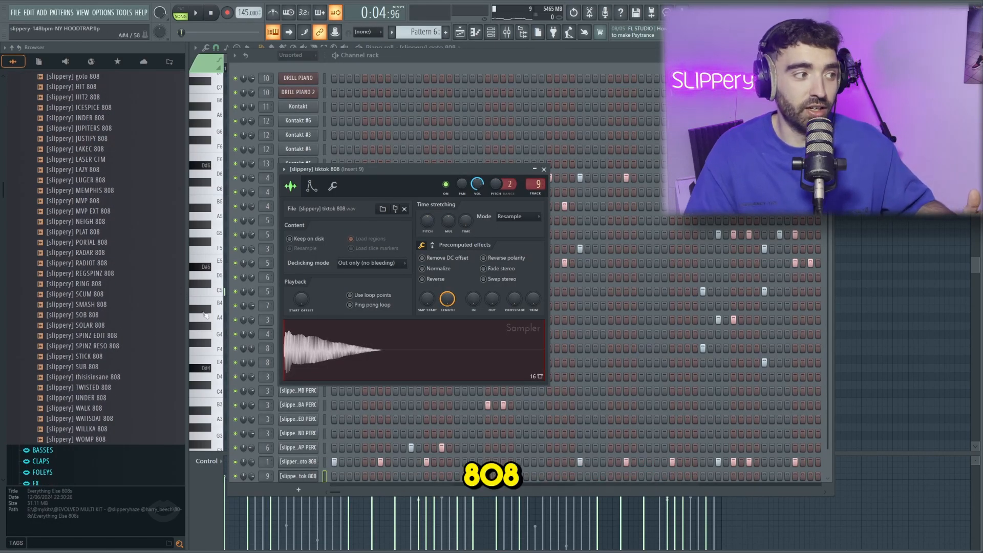
pyautogui.scroll(-6, 85, 352)
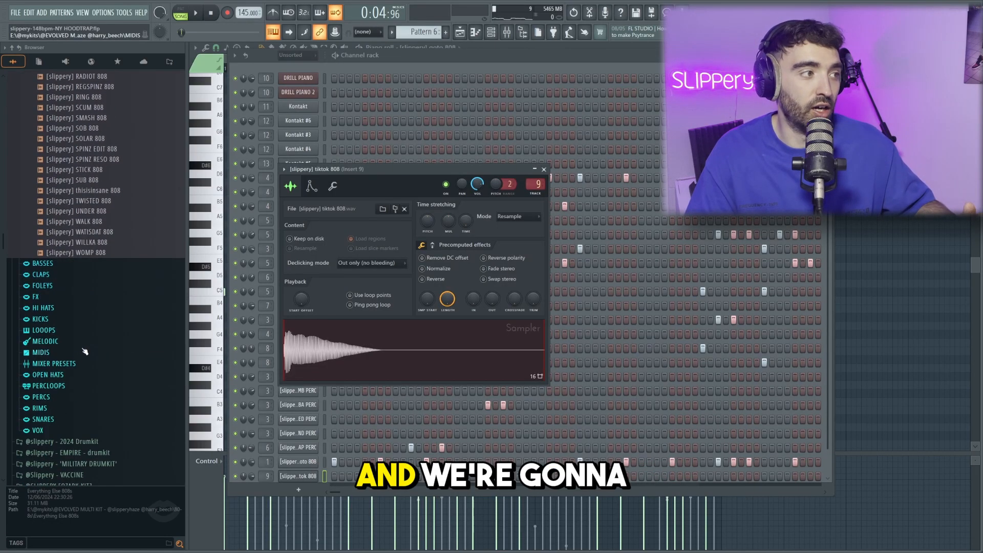
pyautogui.click(42, 365)
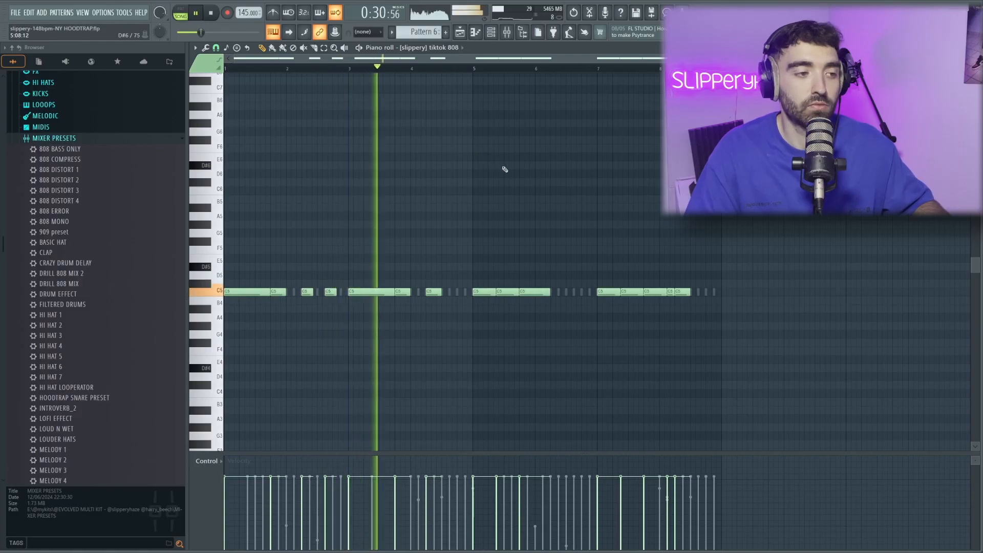
# Step: Add a half-bar C5 note of the BOOMIN 808 in the second half of bars 4 and 8, and play the pattern
pyautogui.scroll(2, 462, 318)
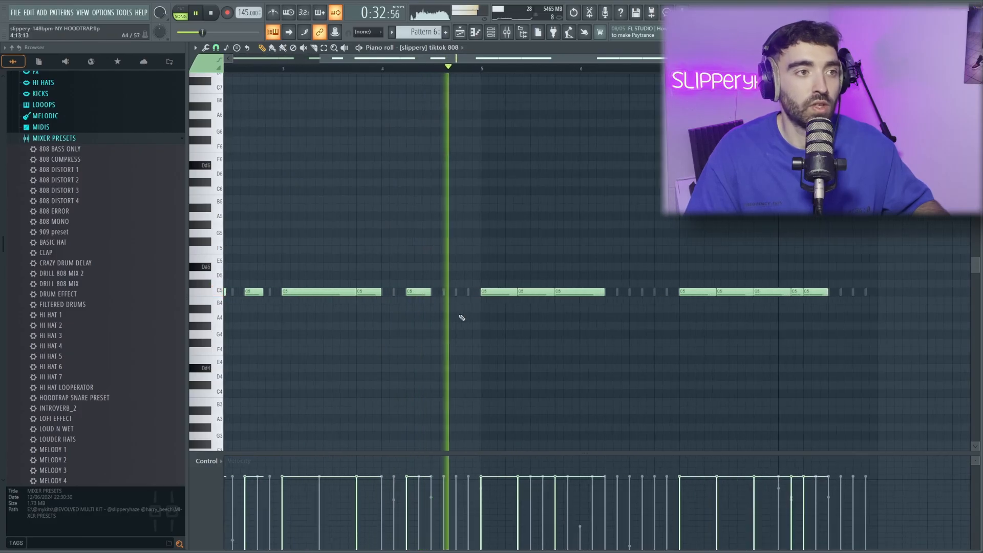
pyautogui.press('space')
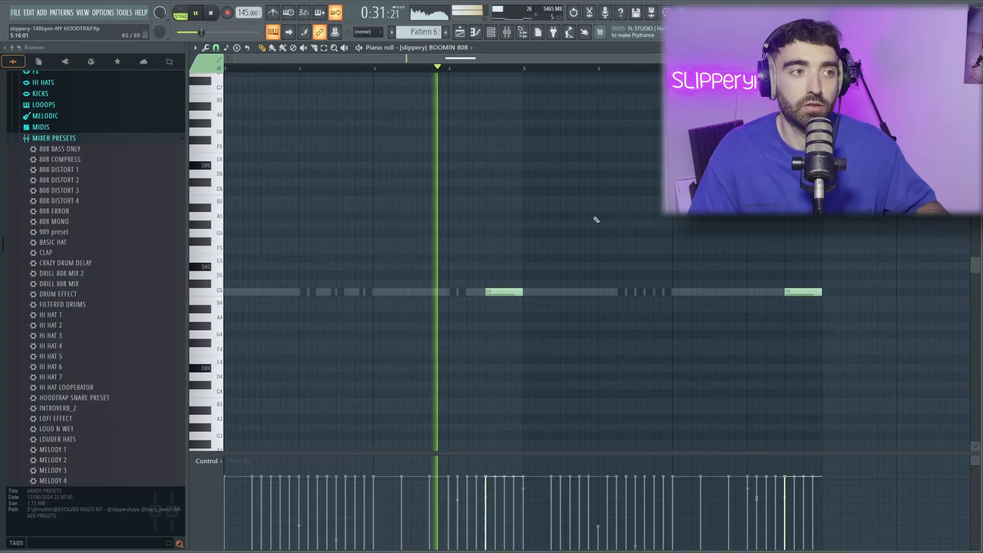
pyautogui.scroll(-2, 600, 218)
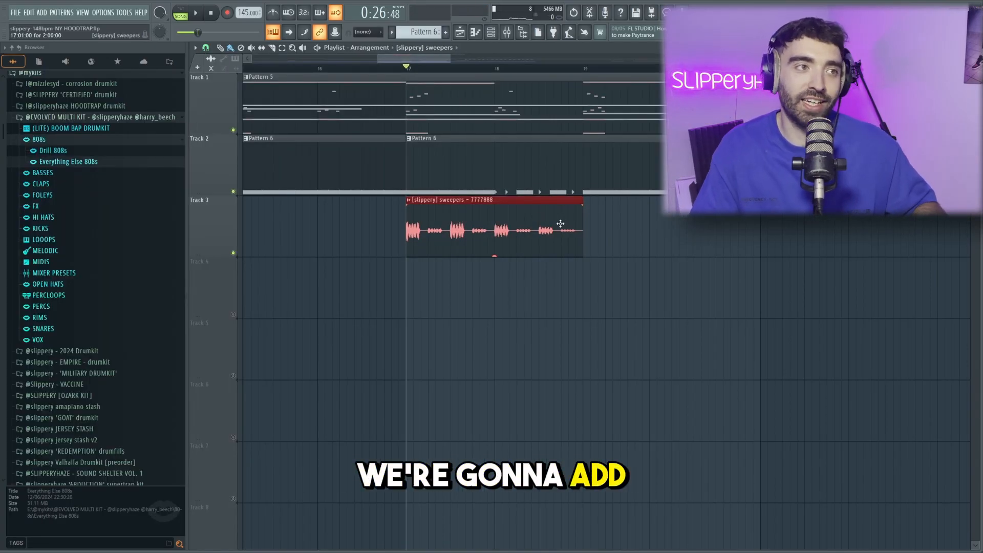
# Step: Place a second sweepers loop at bar 19 on Track 3 and slice the first loop at each beat through bars 17 and 18
pyautogui.press('space')
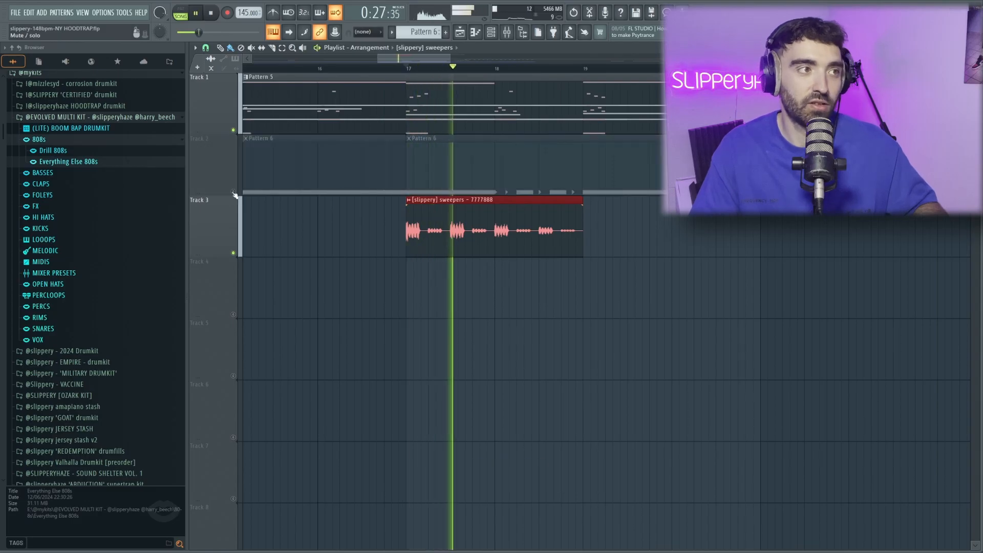
pyautogui.click(629, 254)
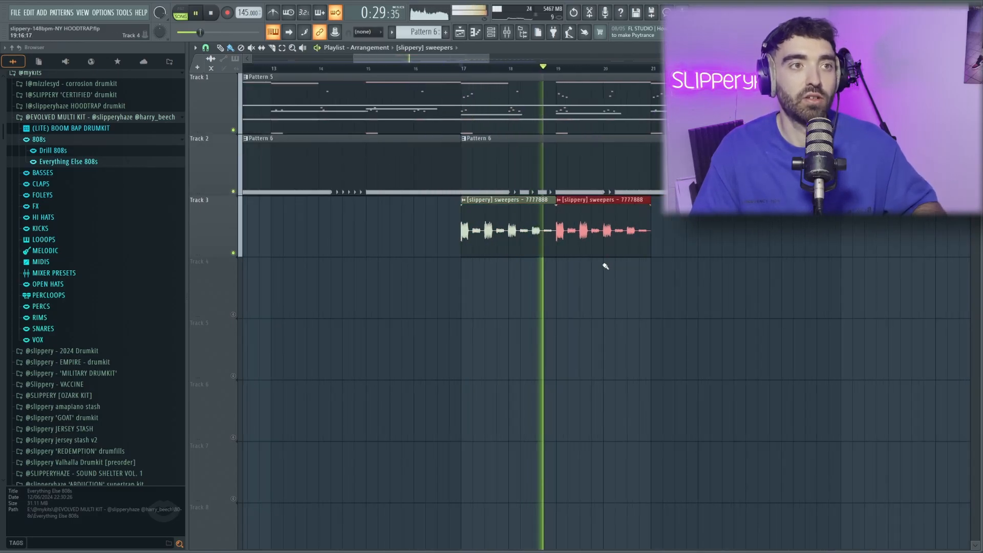
pyautogui.click(272, 48)
pyautogui.scroll(4, 370, 235)
pyautogui.click(334, 241)
pyautogui.click(383, 243)
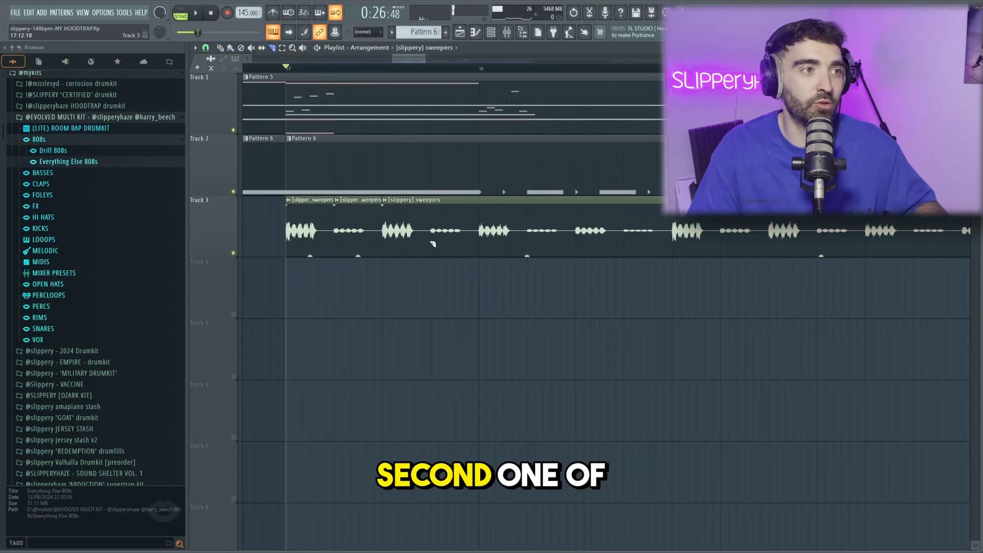
pyautogui.click(479, 242)
pyautogui.click(528, 243)
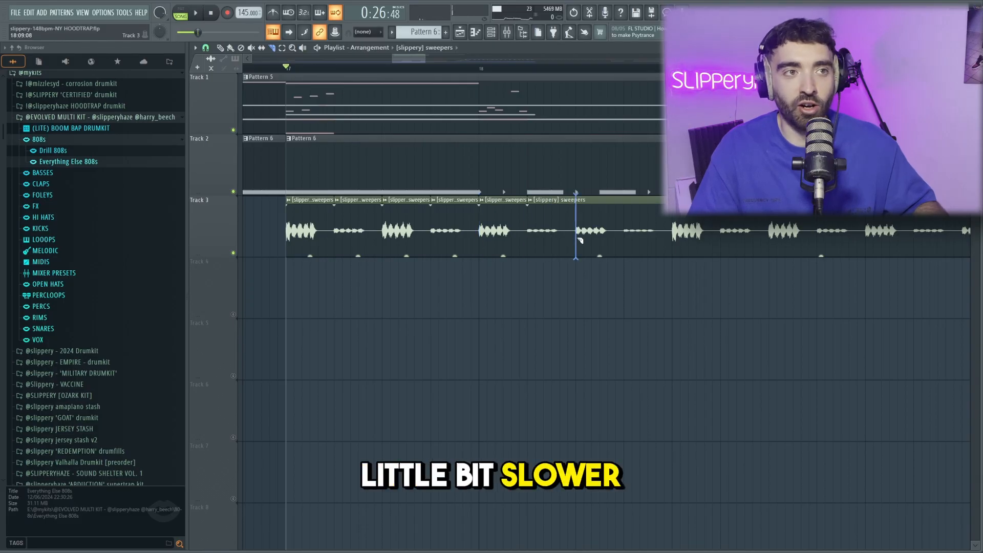
pyautogui.click(580, 240)
# Step: Remove every second sweepers slice, repeat the chopped loop through bar 24 on Track 3, and play it from bar 17
pyautogui.press('space')
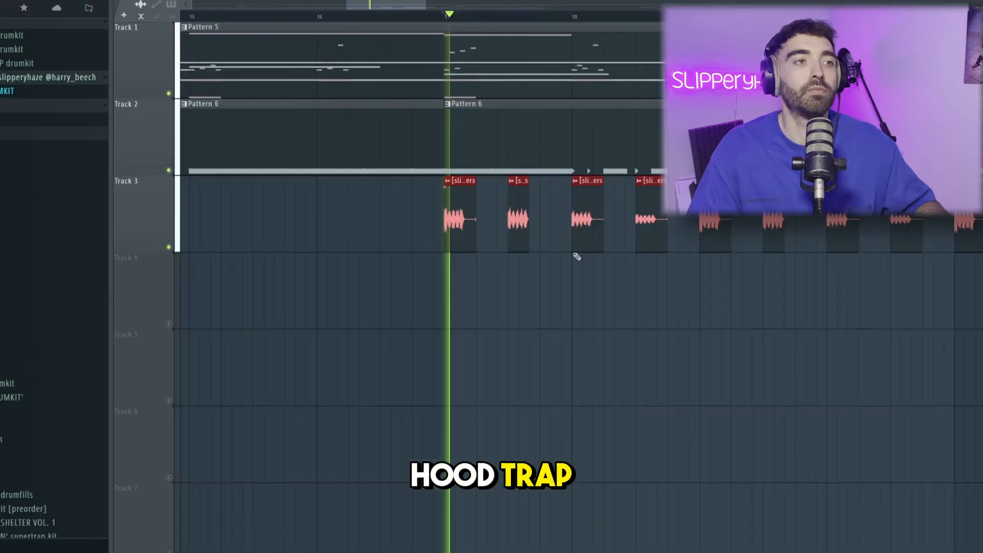
pyautogui.scroll(-6, 593, 266)
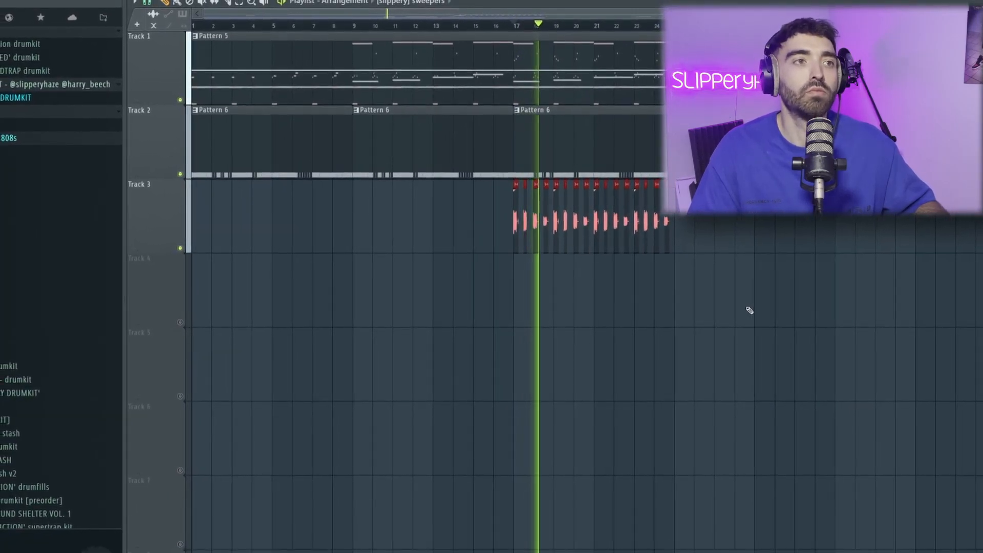
pyautogui.scroll(3, 750, 309)
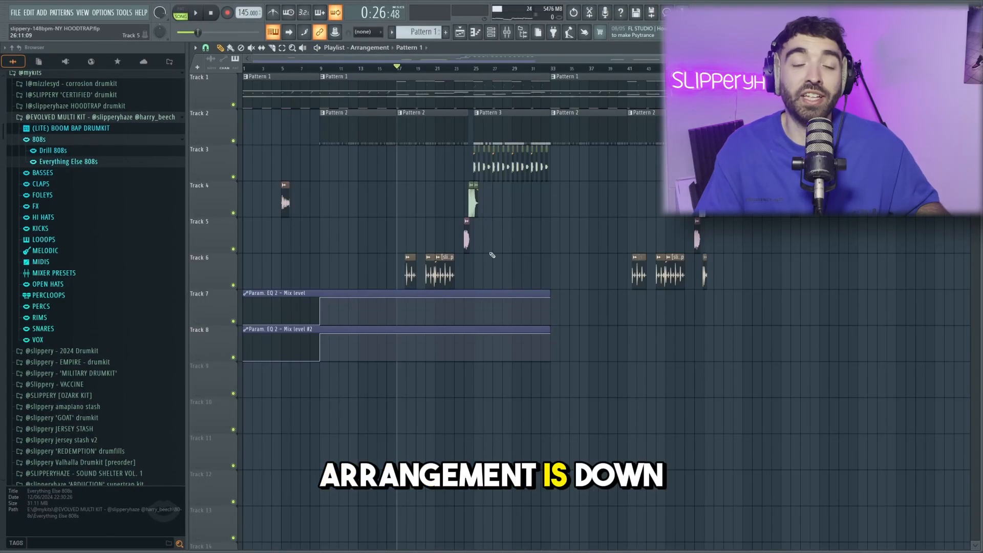
# Step: Select the transition clips on Tracks 4 and 5 around bars 24 and 25 and play the arrangement to examine them
pyautogui.scroll(7, 483, 262)
pyautogui.moveTo(556, 259); pyautogui.dragTo(431, 200)
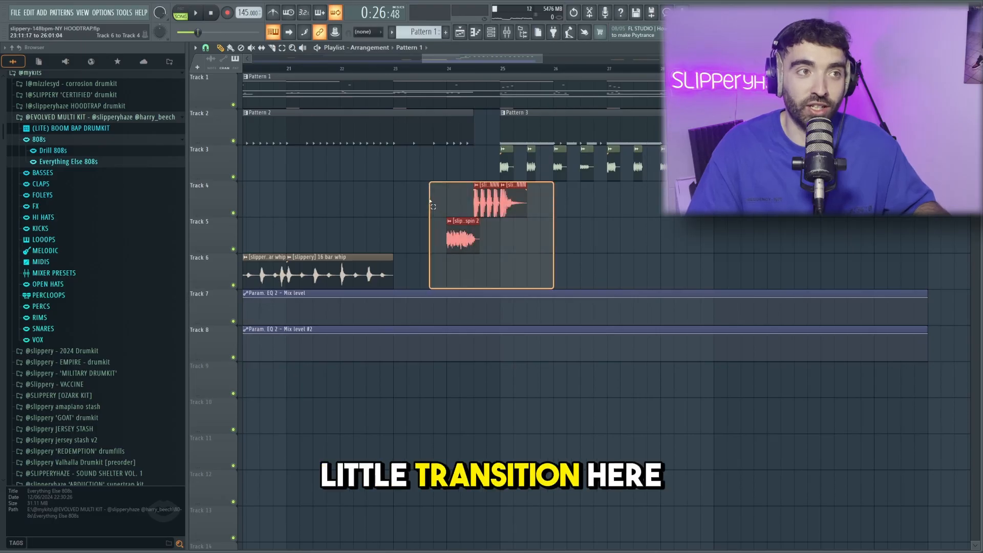
pyautogui.rightClick(628, 222)
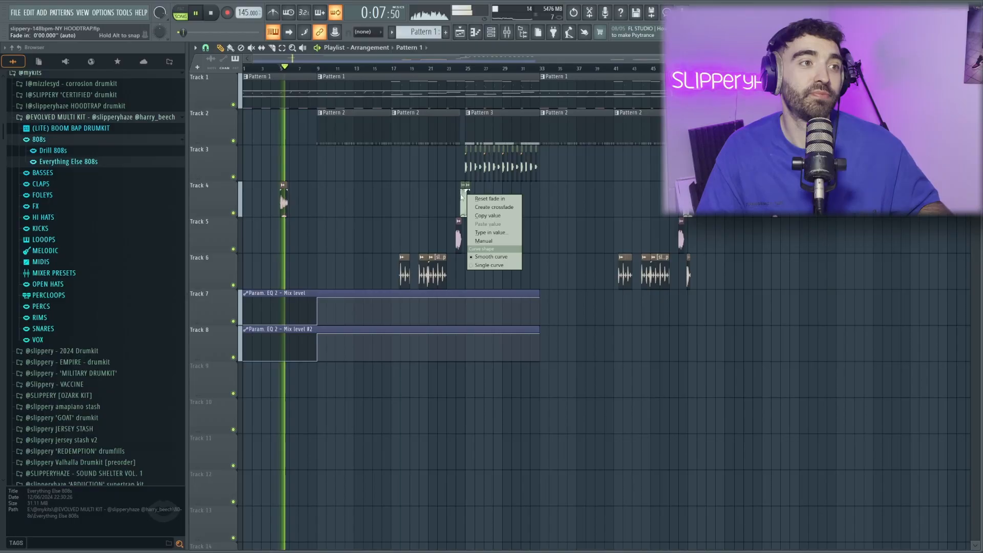
pyautogui.click(422, 198)
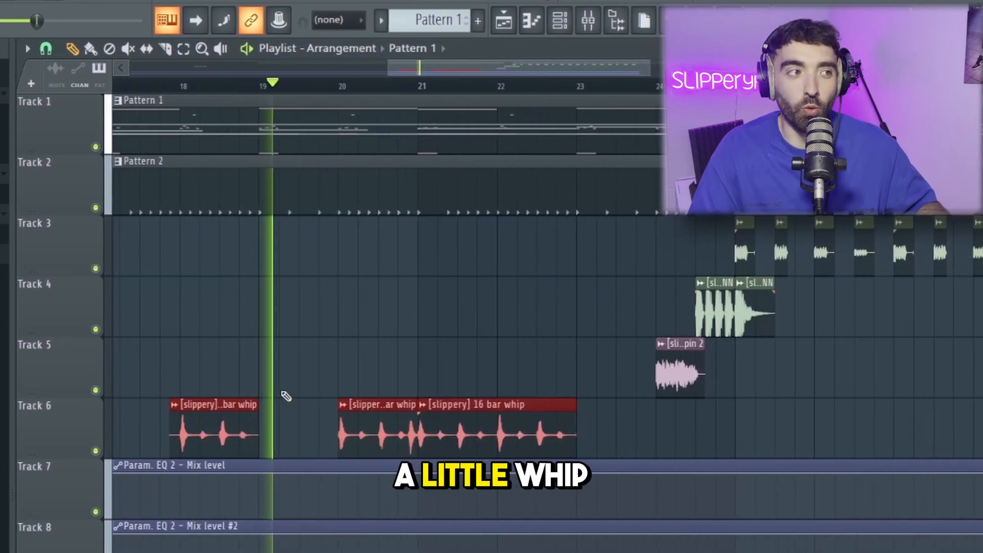
# Step: Play on through the arrangement, examining the 16 bar whip loops on Track 6 and the Pattern 3 section with chopped sweepers
pyautogui.scroll(-5, 427, 401)
pyautogui.scroll(-4, 740, 414)
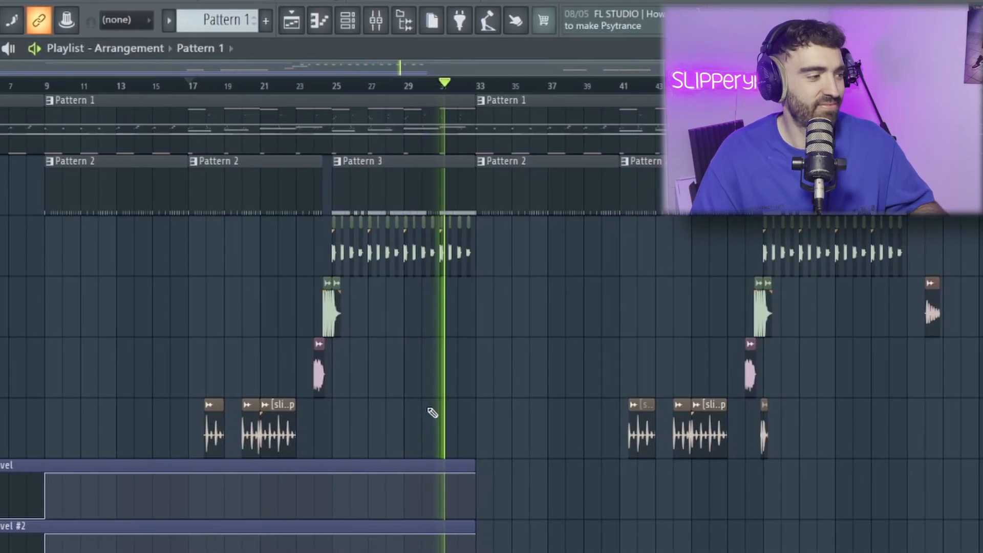
pyautogui.scroll(1, 513, 380)
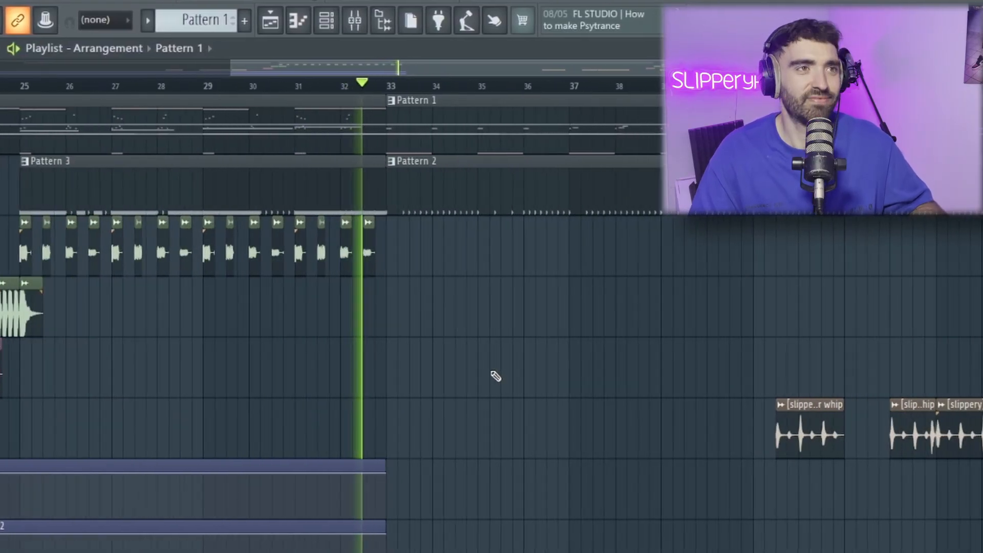